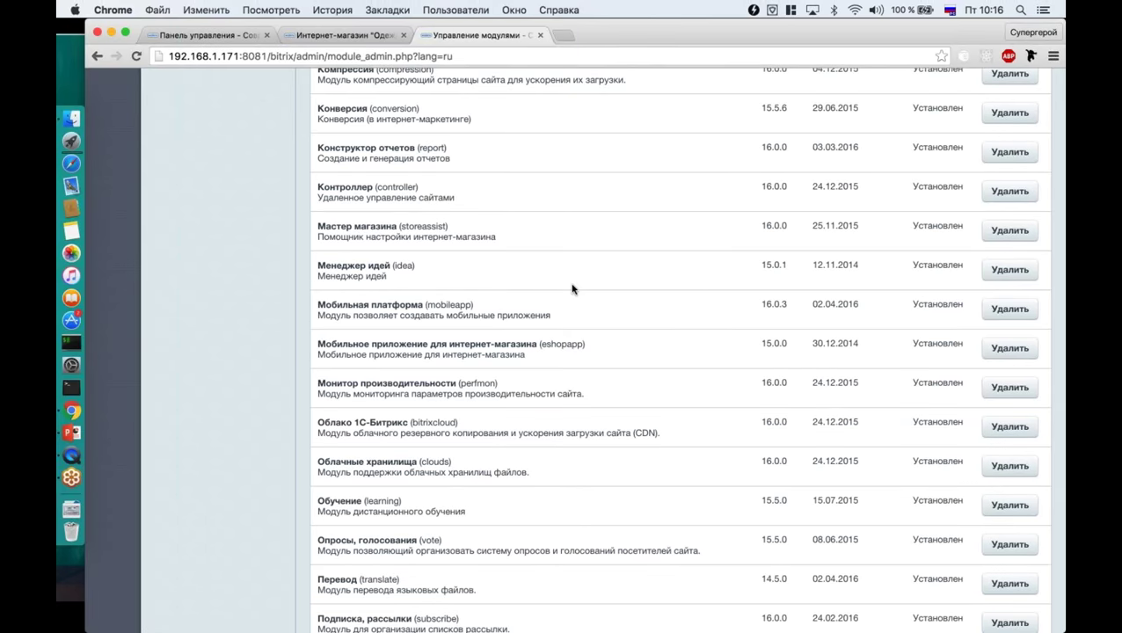
Open the mobile application designer and start a new application named "Приложение"
scroll(571, 288, up, 1)
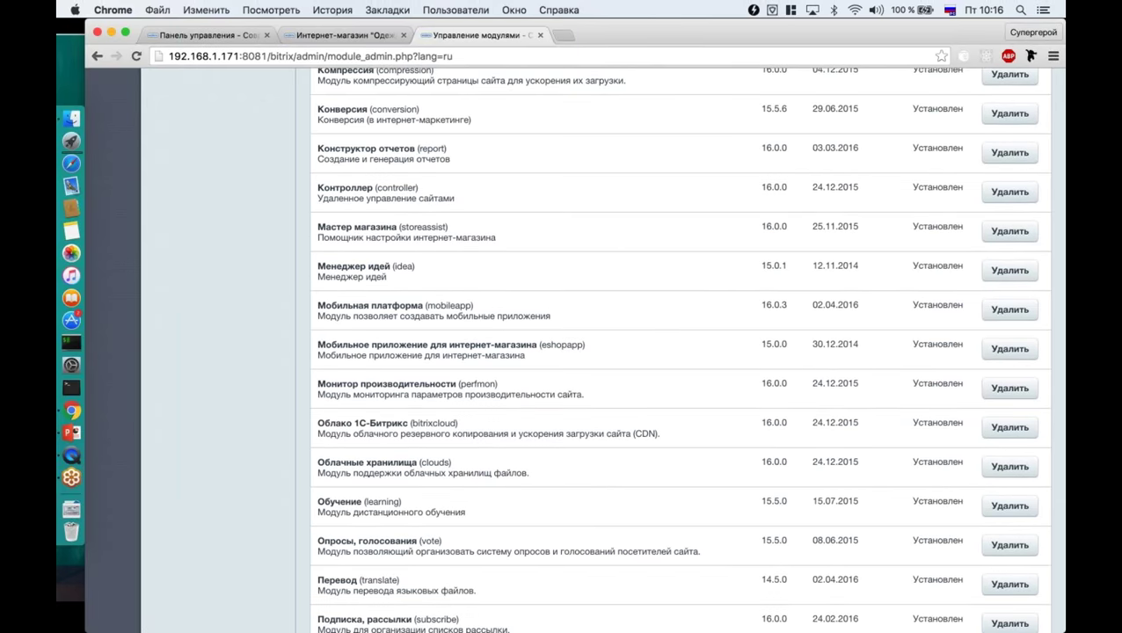
scroll(411, 205, up, 10)
scroll(411, 205, up, 3)
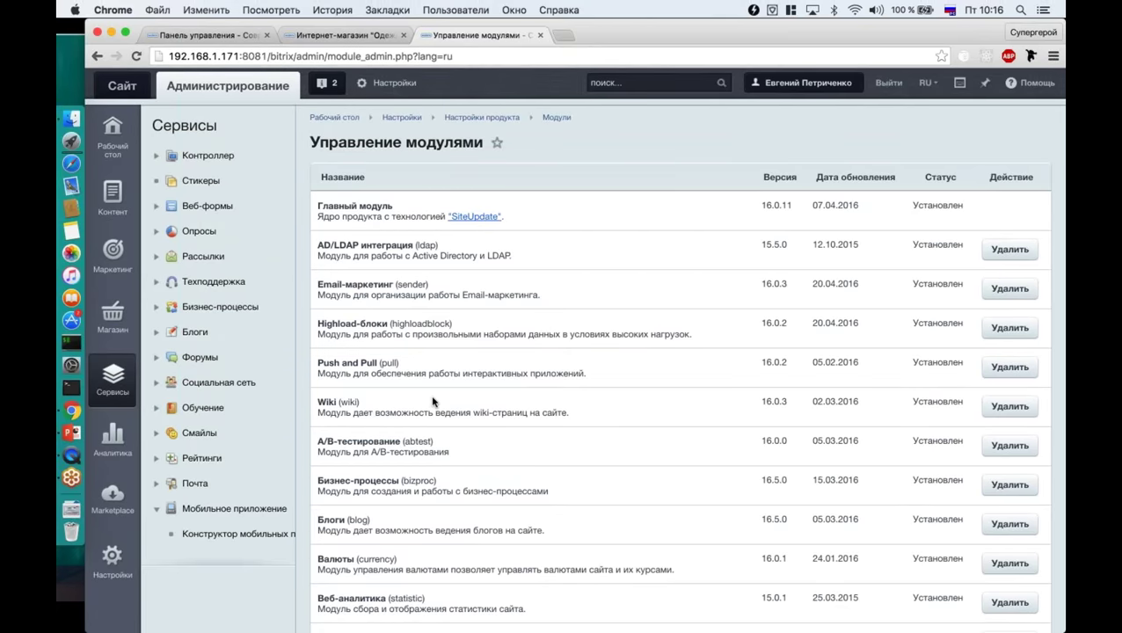
scroll(432, 401, down, 2)
click(246, 463)
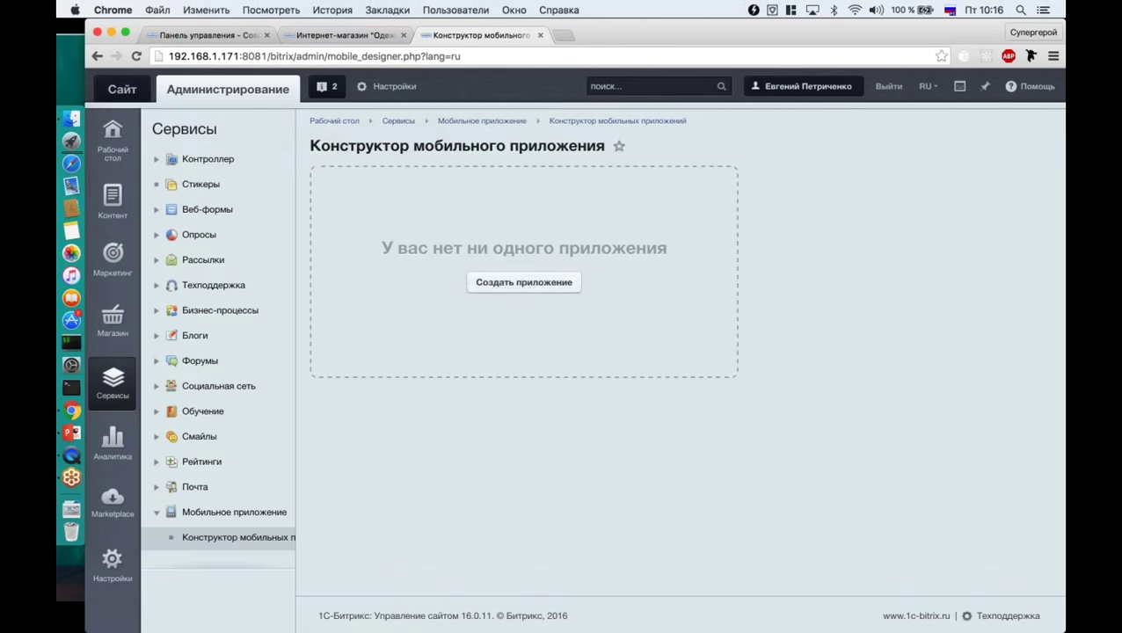
click(547, 285)
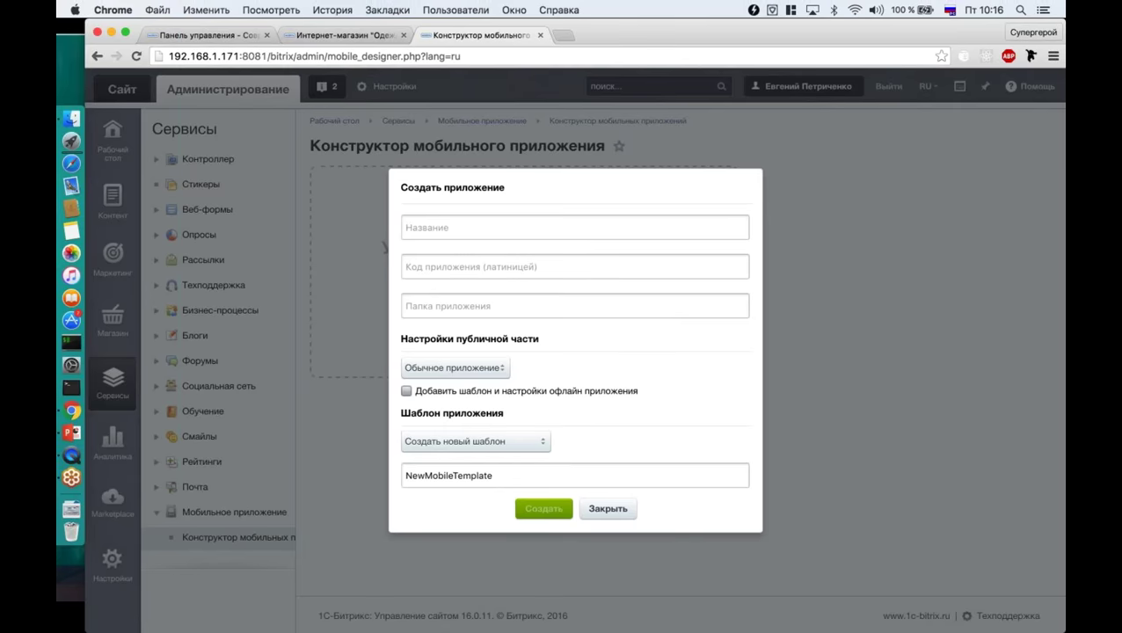
text(Приложение)
click(405, 266)
key(ctrl+space)
text(sdm)
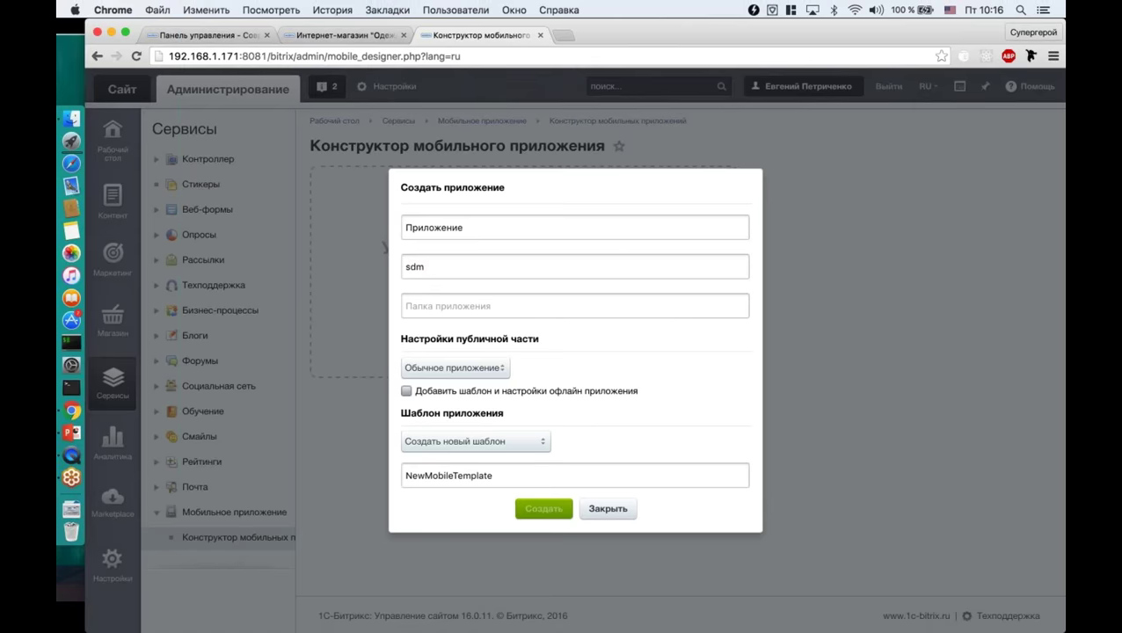
key(ctrl+space)
text(фыв)
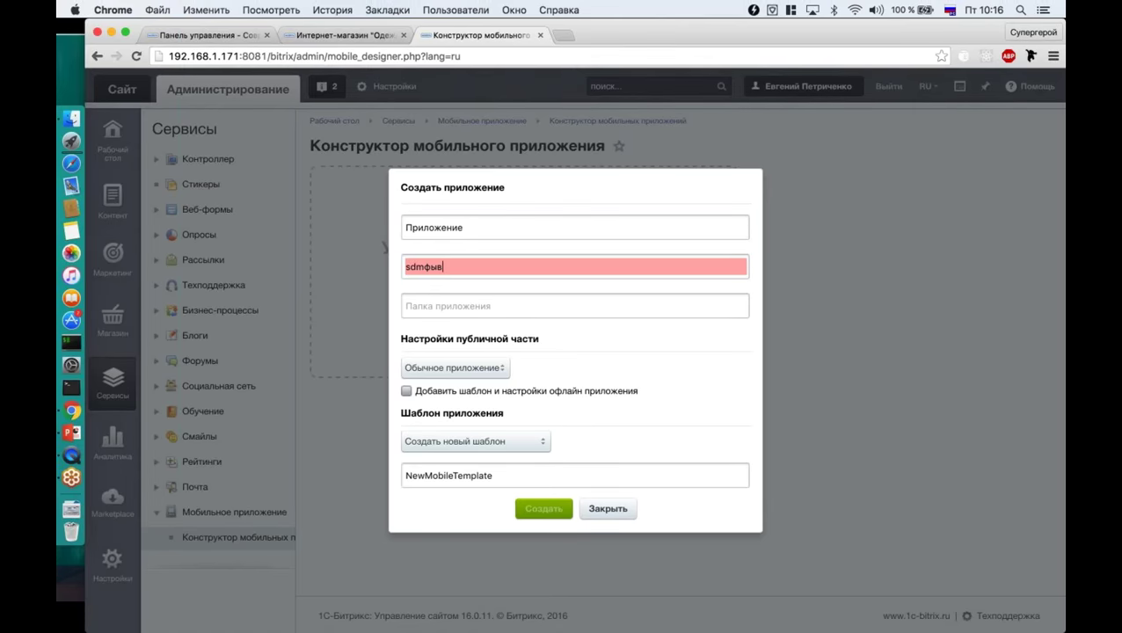
key(BackSpace)
key(BackSpace)
key(BackSpace)
text(ыфвофылд)
key(super+a)
key(BackSpace)
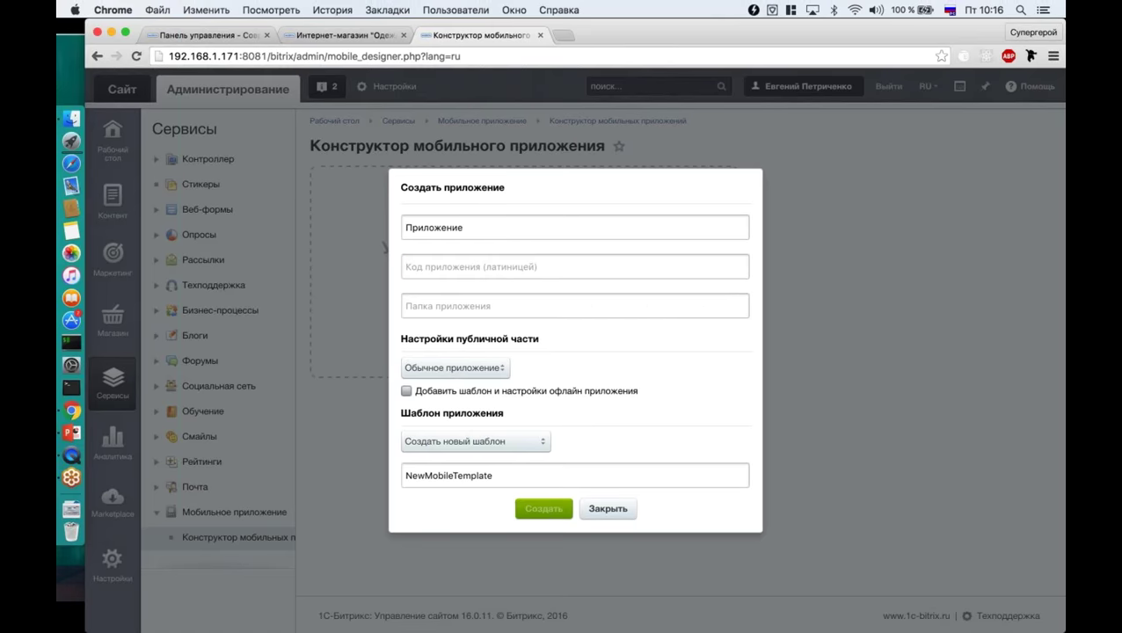
Set both the application code and the application folder to "apps"
key(ctrl+space)
text(a)
text(pps)
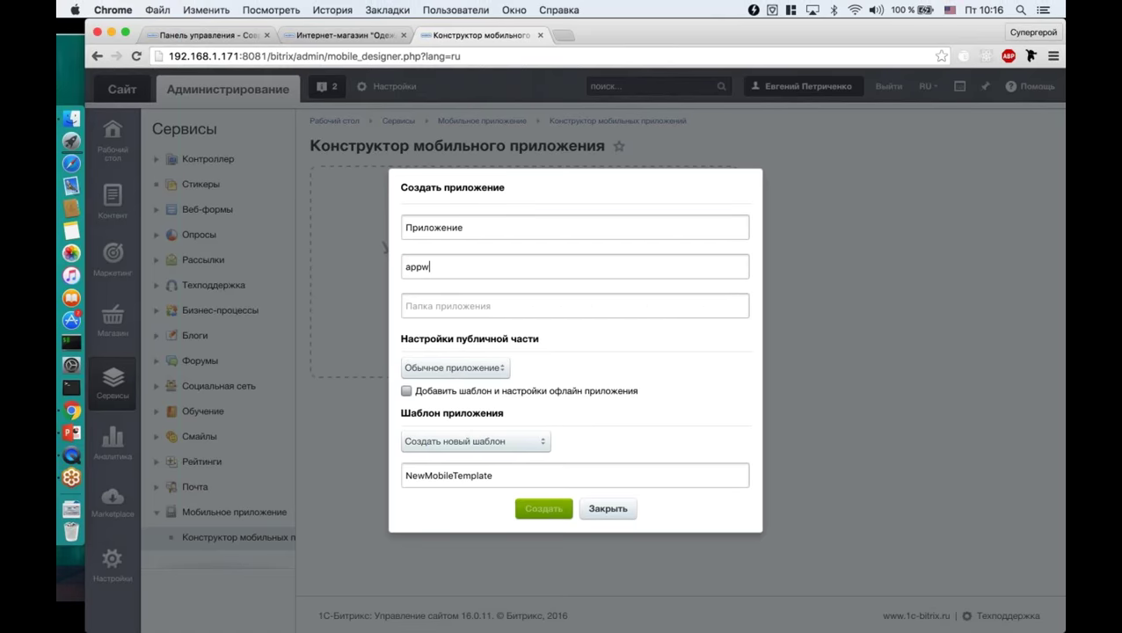
key(super+a)
key(super+c)
click(544, 300)
key(super+v)
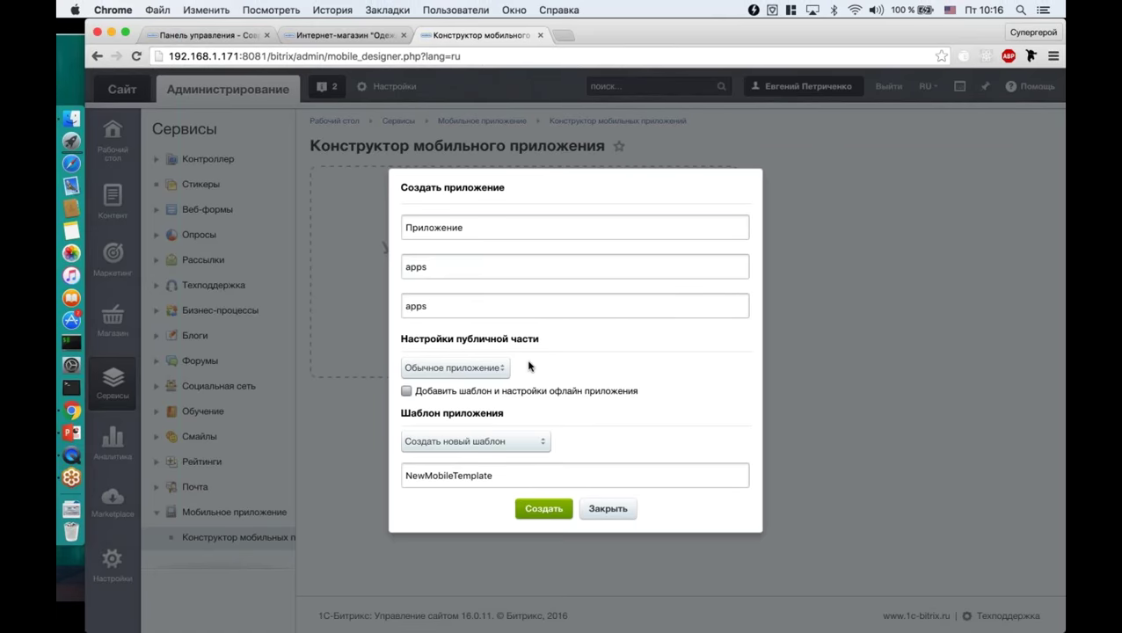
Choose "Демо-приложение" as the public section type and create the application with the new template NewMobileTemplate
click(499, 367)
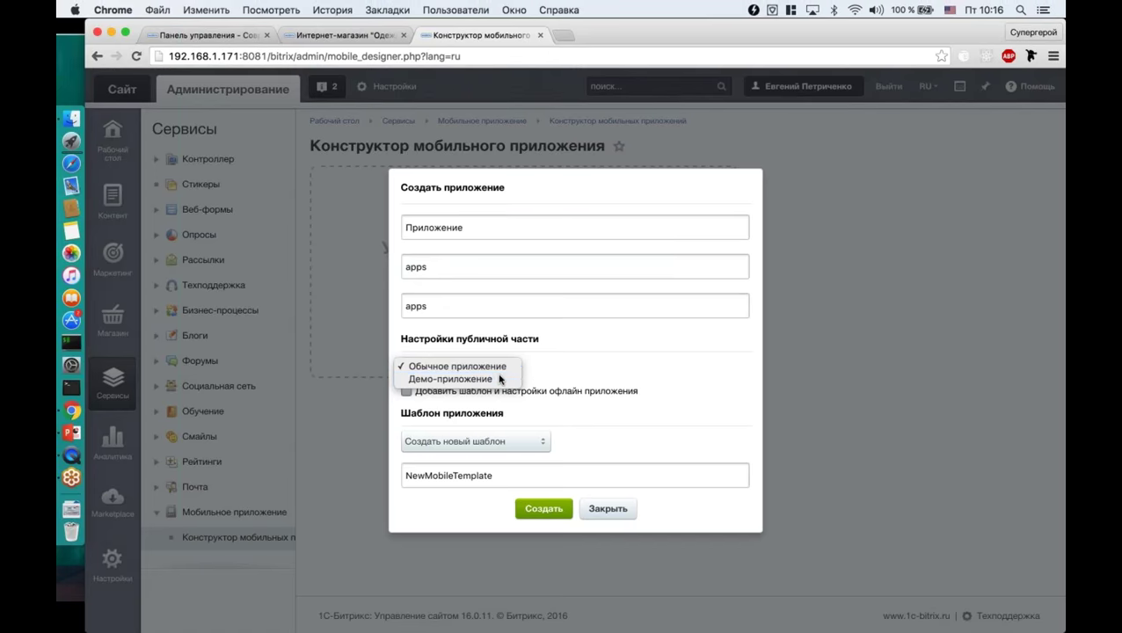
click(506, 379)
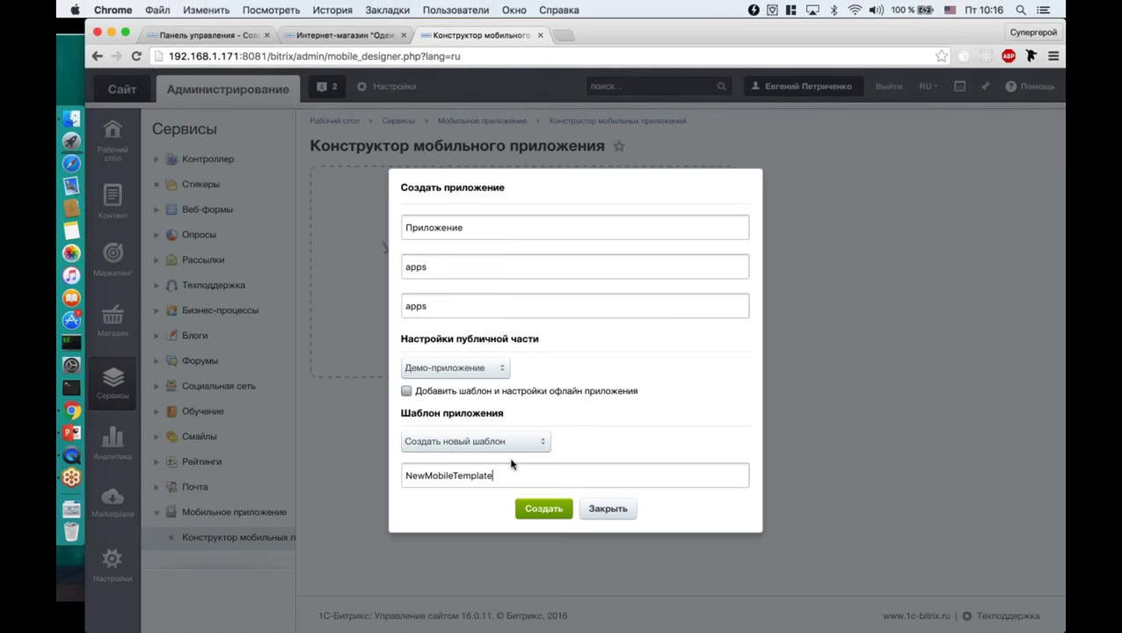
click(538, 508)
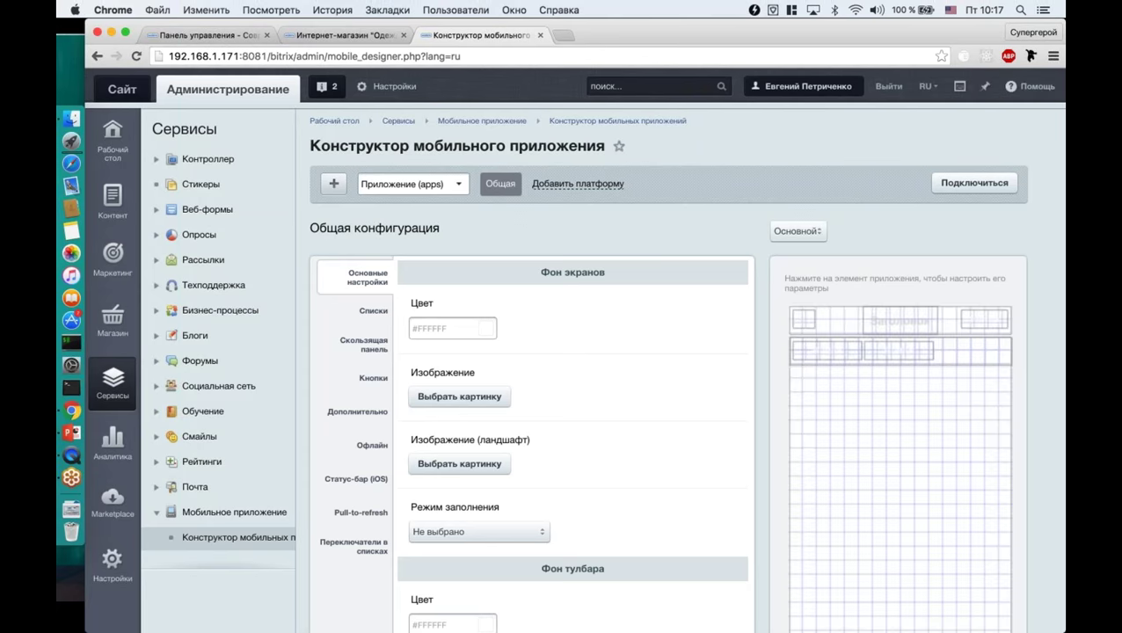
Find the new apps folder in the site's file structure and inspect the code of its index.php file
scroll(534, 508, down, 1)
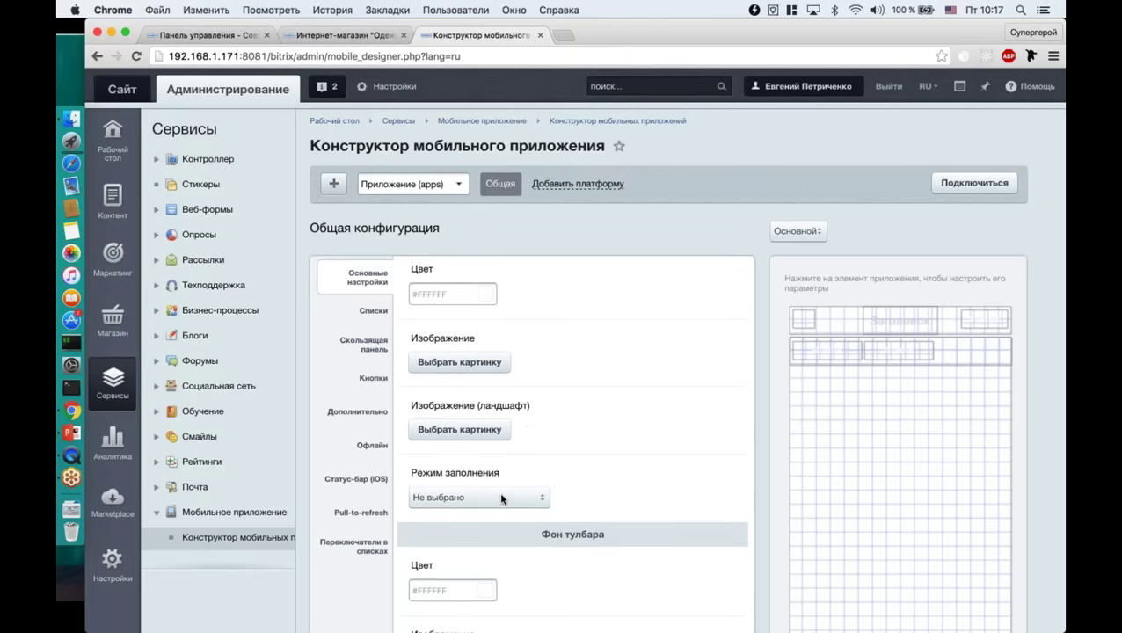
click(112, 200)
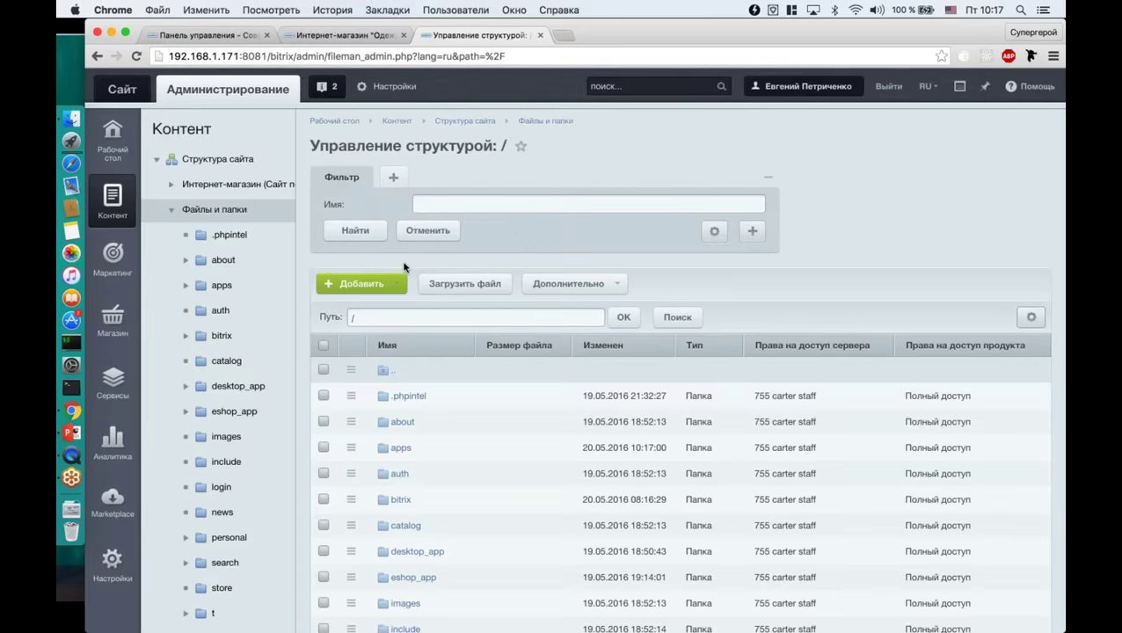
scroll(403, 267, down, 4)
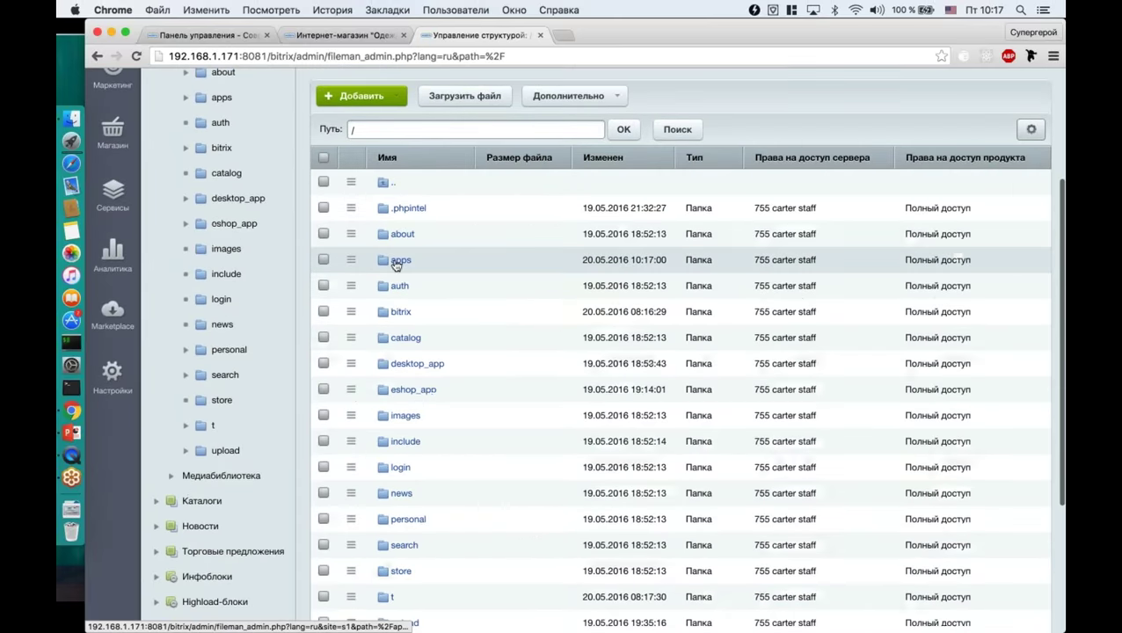
click(404, 267)
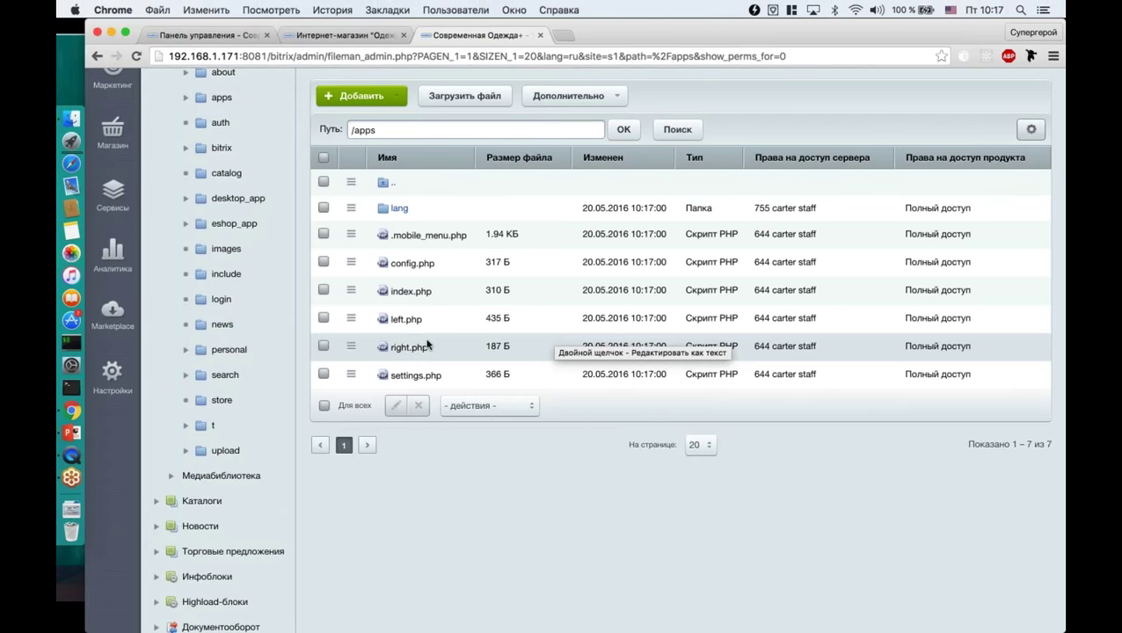
click(351, 290)
click(439, 363)
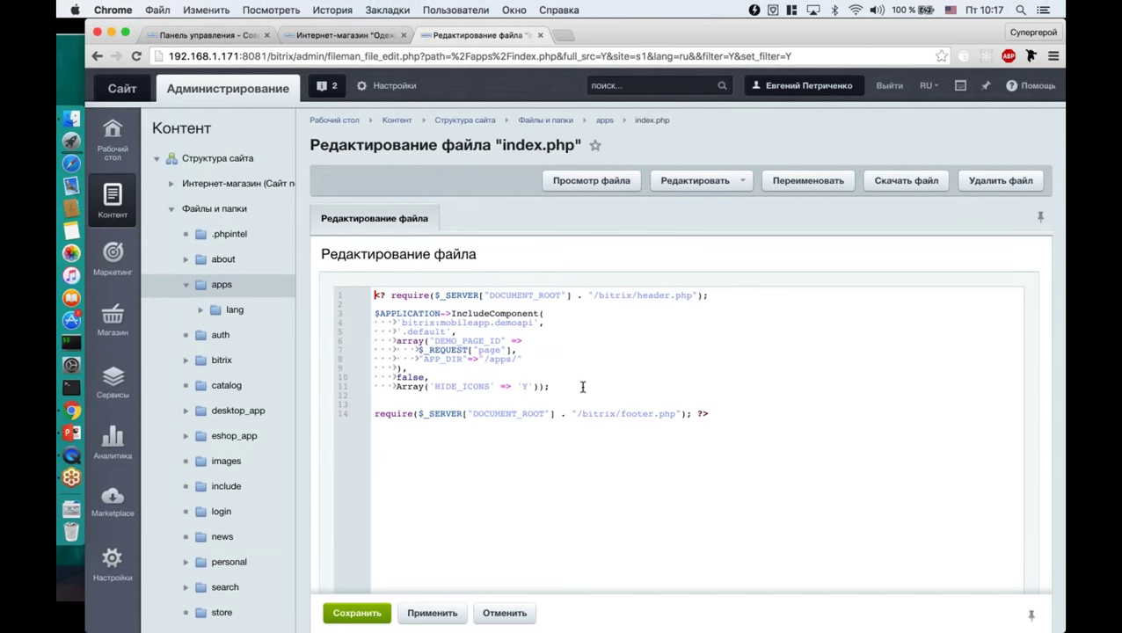
scroll(583, 387, down, 2)
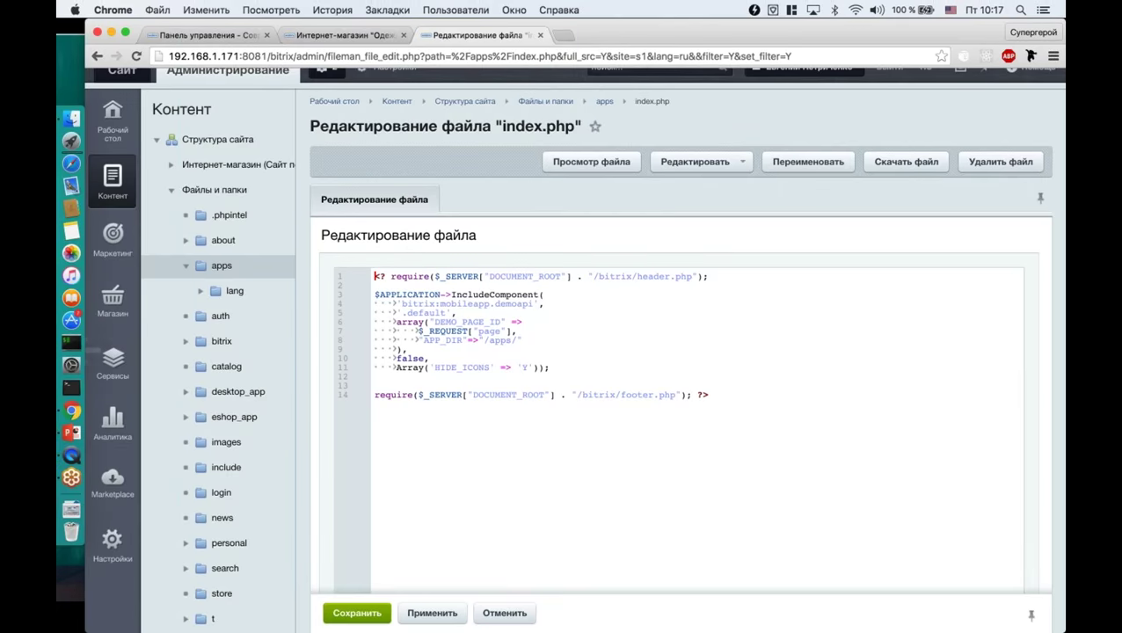
key(super+bracketleft)
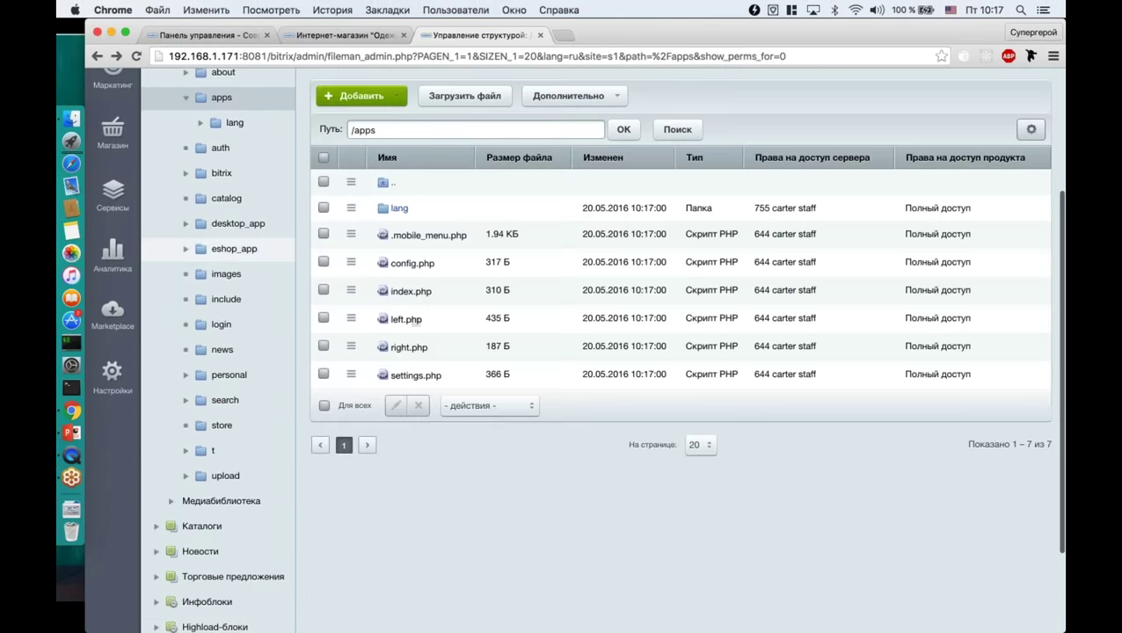
Return to the mobile application designer in the "Сервисы" section
click(113, 198)
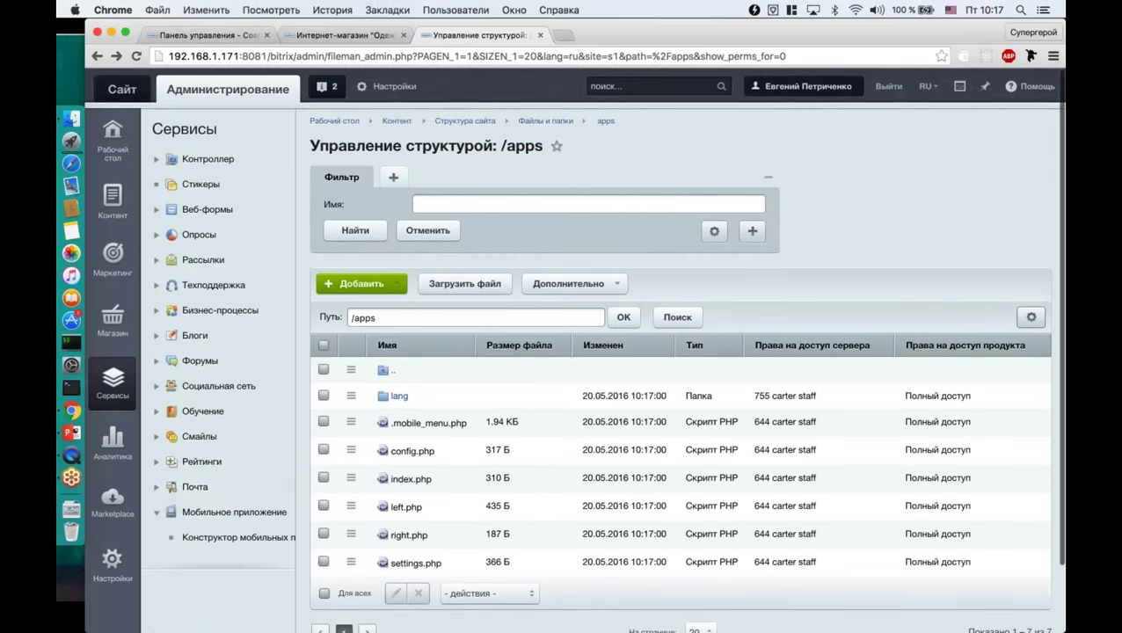
click(234, 512)
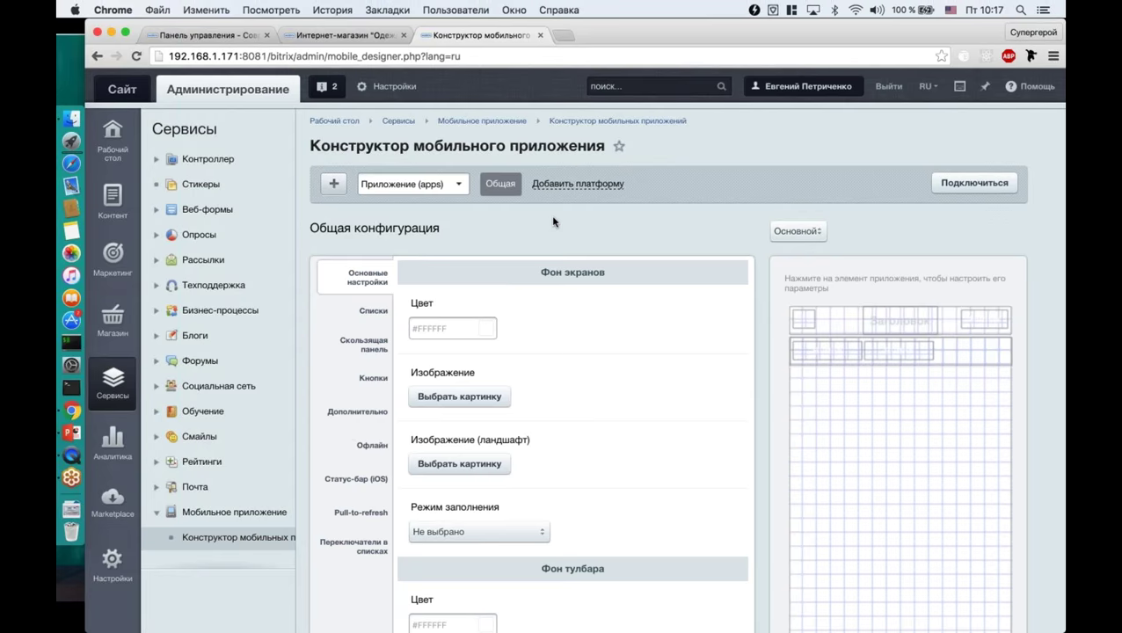
Add the OS Android and iOS platforms to the application's configuration
click(578, 184)
click(572, 204)
click(662, 184)
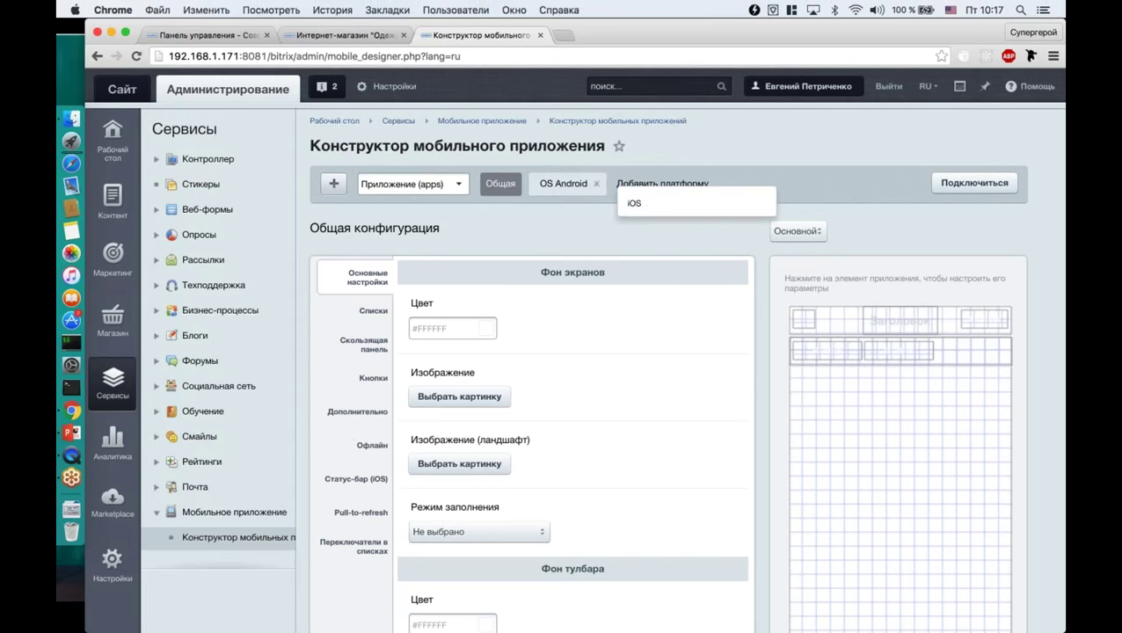
click(672, 203)
Check the separate OS Android and iOS configurations, then remove both platforms from the application
click(581, 185)
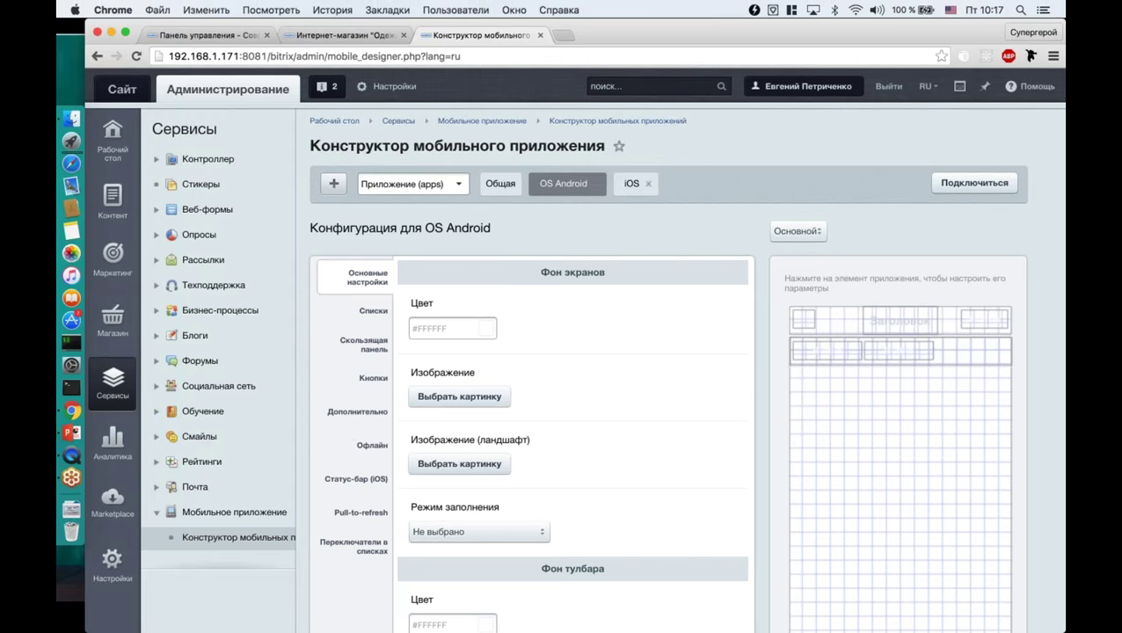
click(631, 184)
click(562, 184)
click(596, 184)
click(563, 184)
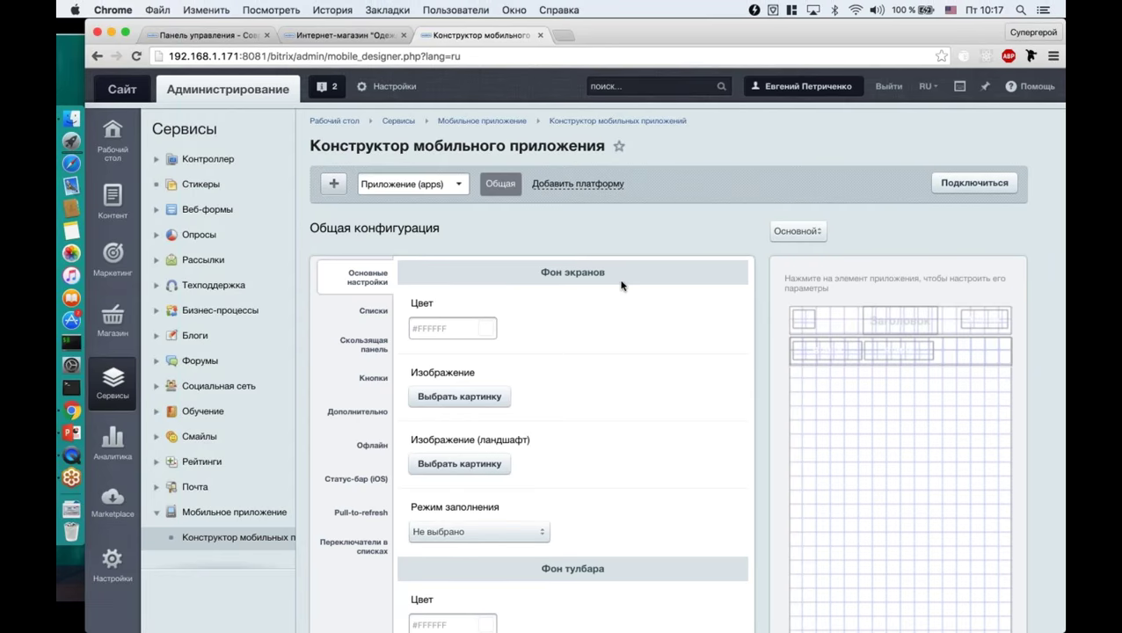
Examine the general configuration's main, offline, additional and button settings, including launch mode, offline files and slider pages
scroll(621, 284, down, 1)
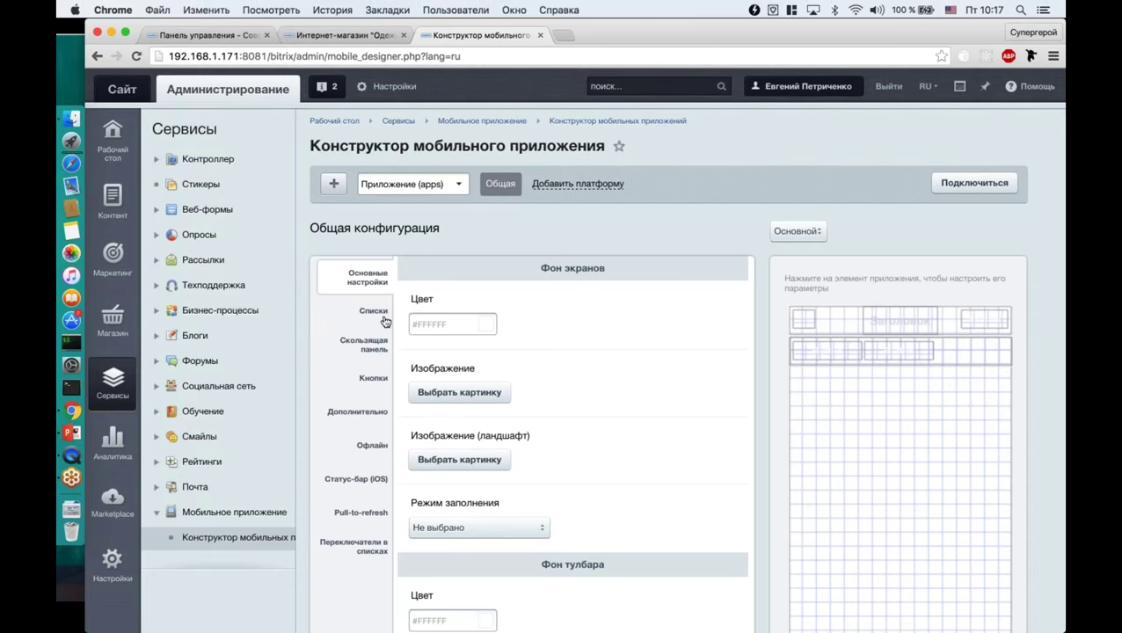
scroll(681, 323, up, 1)
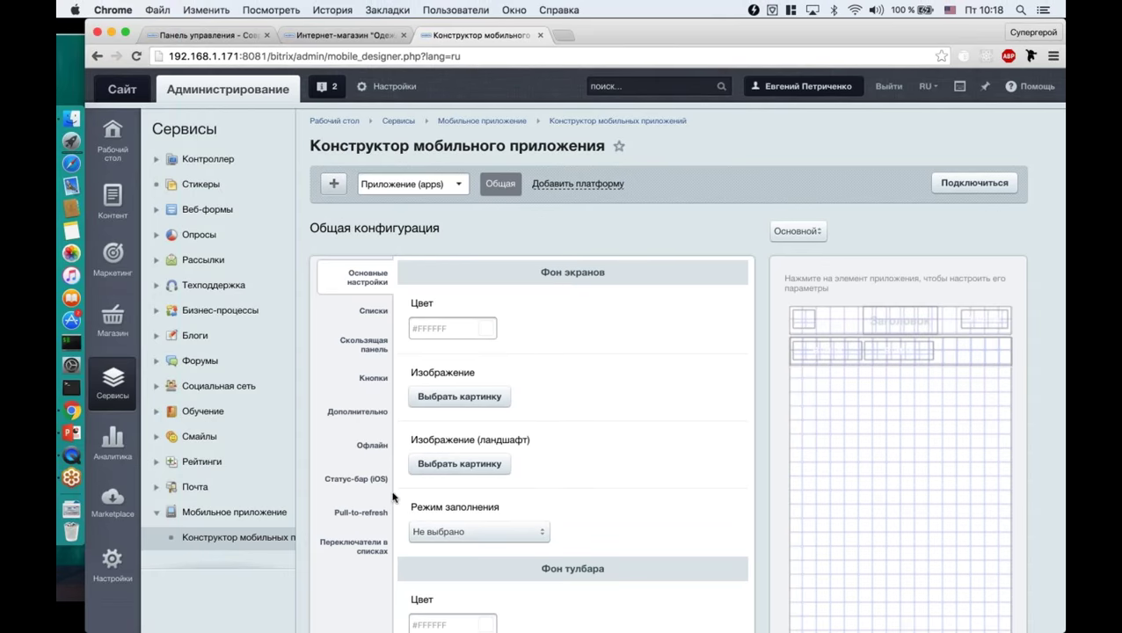
click(380, 447)
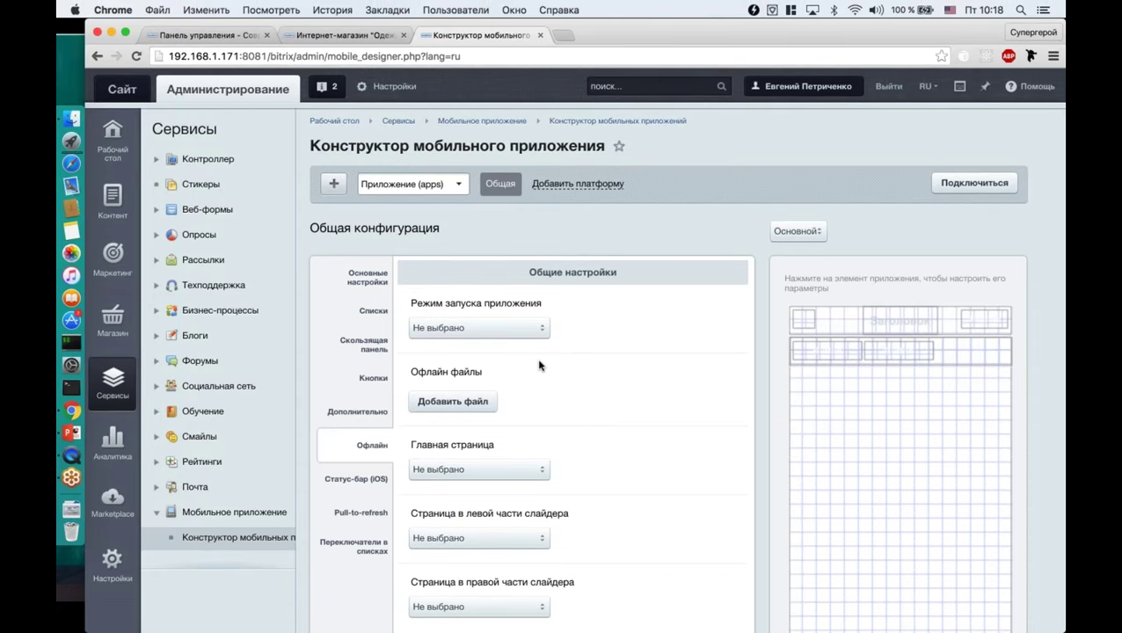
scroll(539, 366, down, 1)
scroll(540, 365, down, 3)
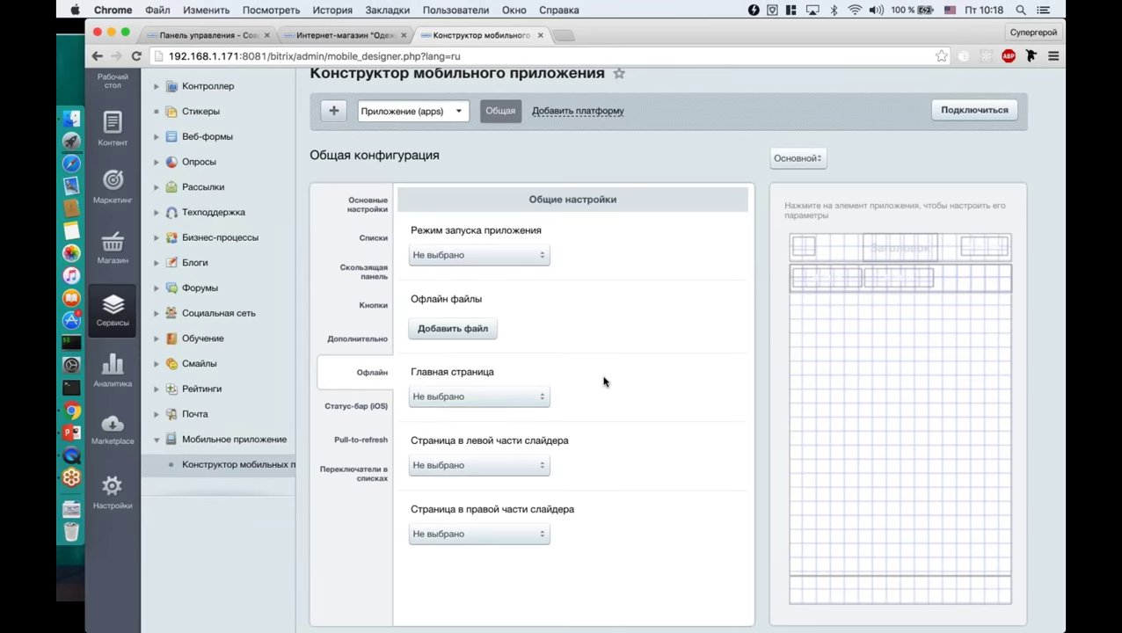
click(380, 334)
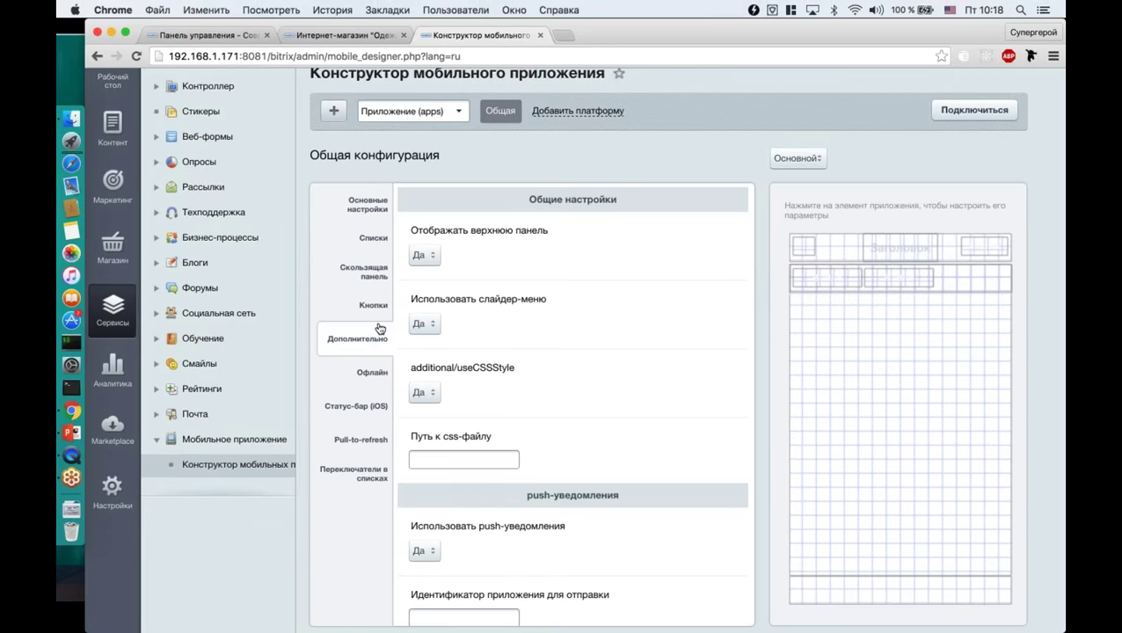
click(378, 308)
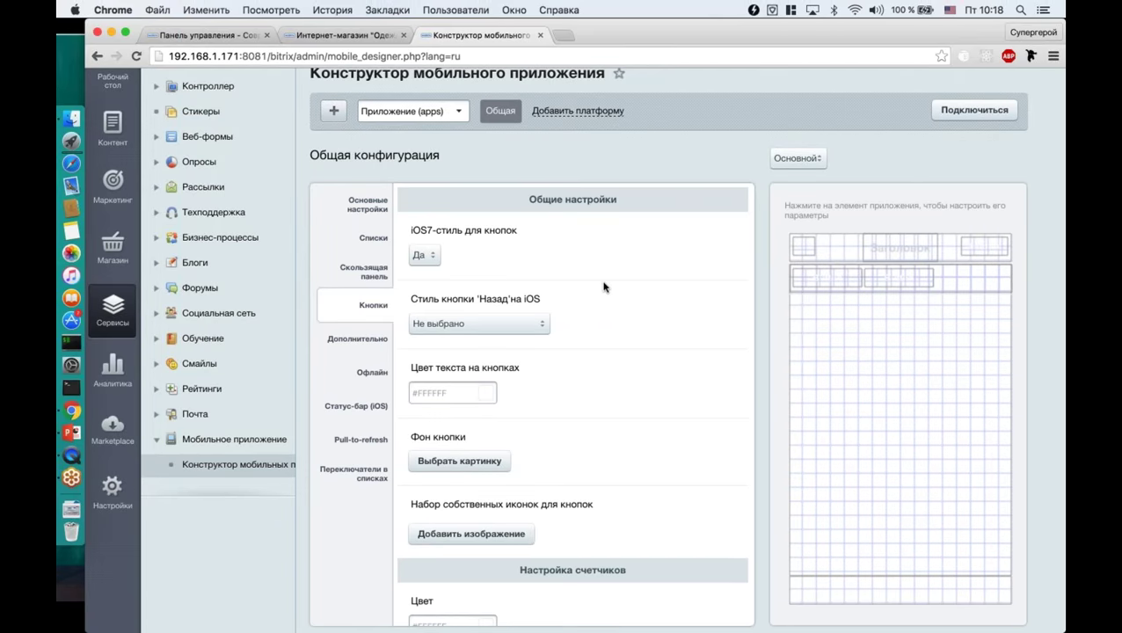
click(377, 225)
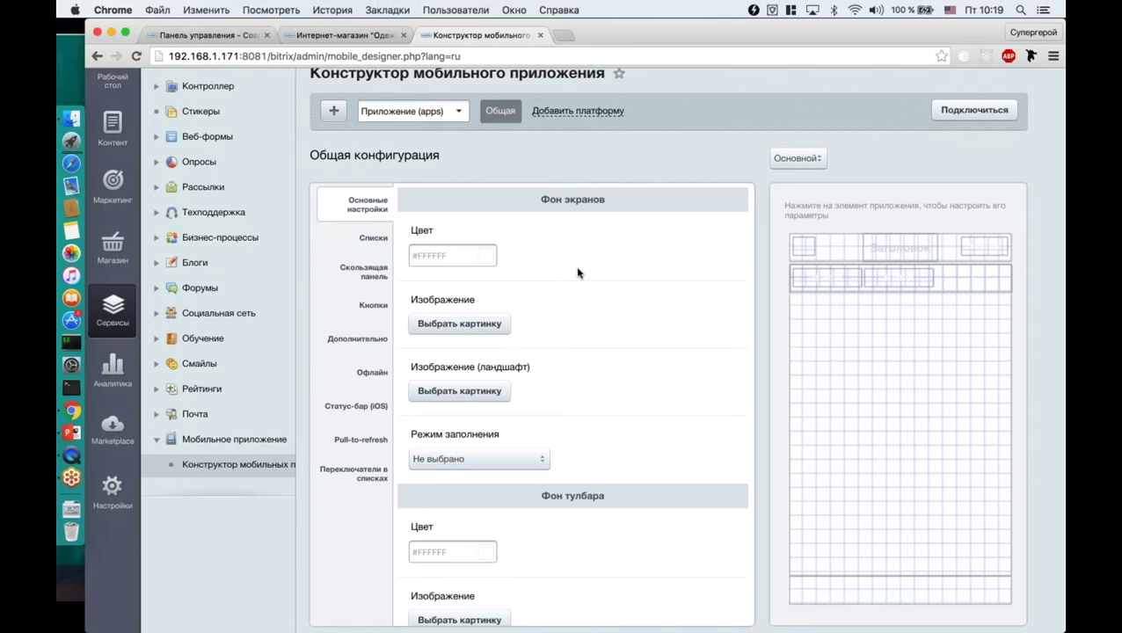
click(362, 374)
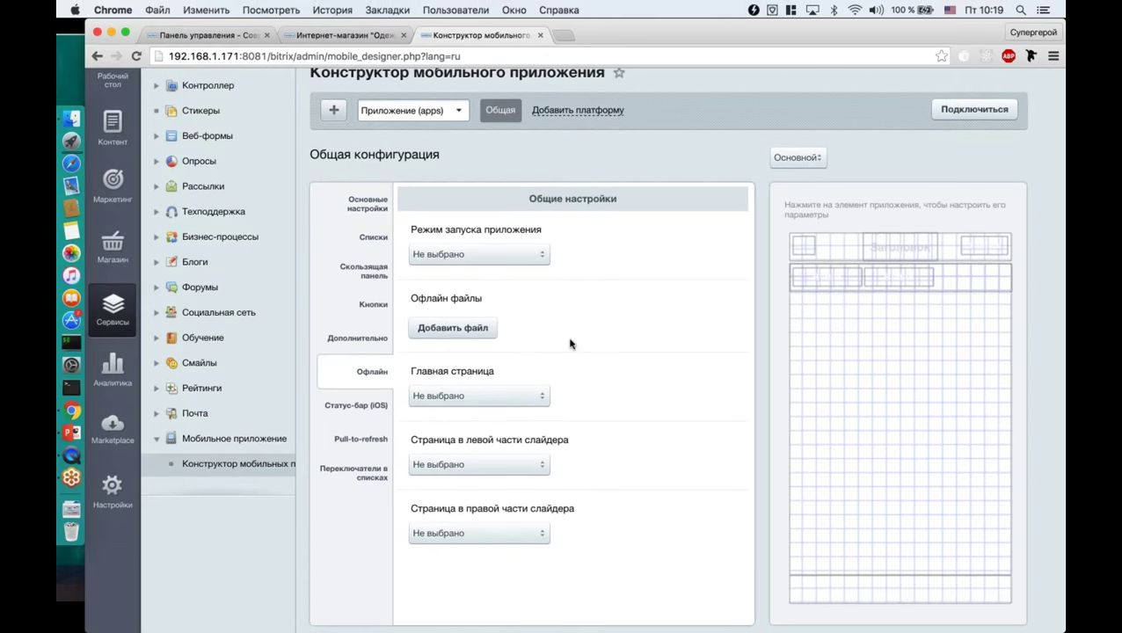
scroll(569, 343, down, 1)
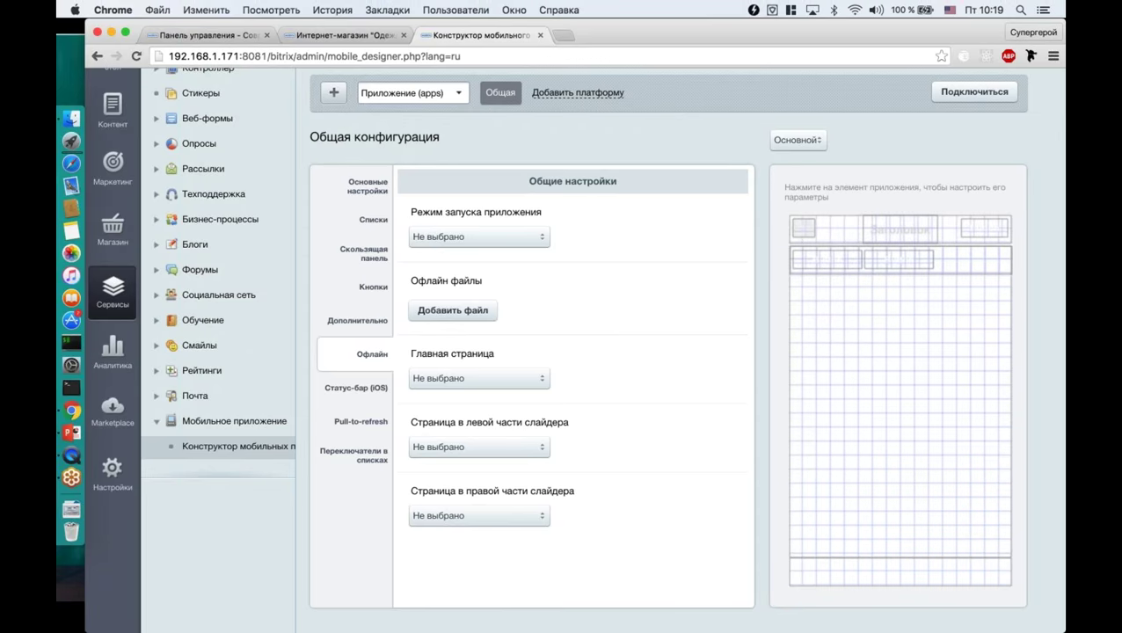
Locate the navigation panel's background settings by selecting that panel in the application preview
click(850, 236)
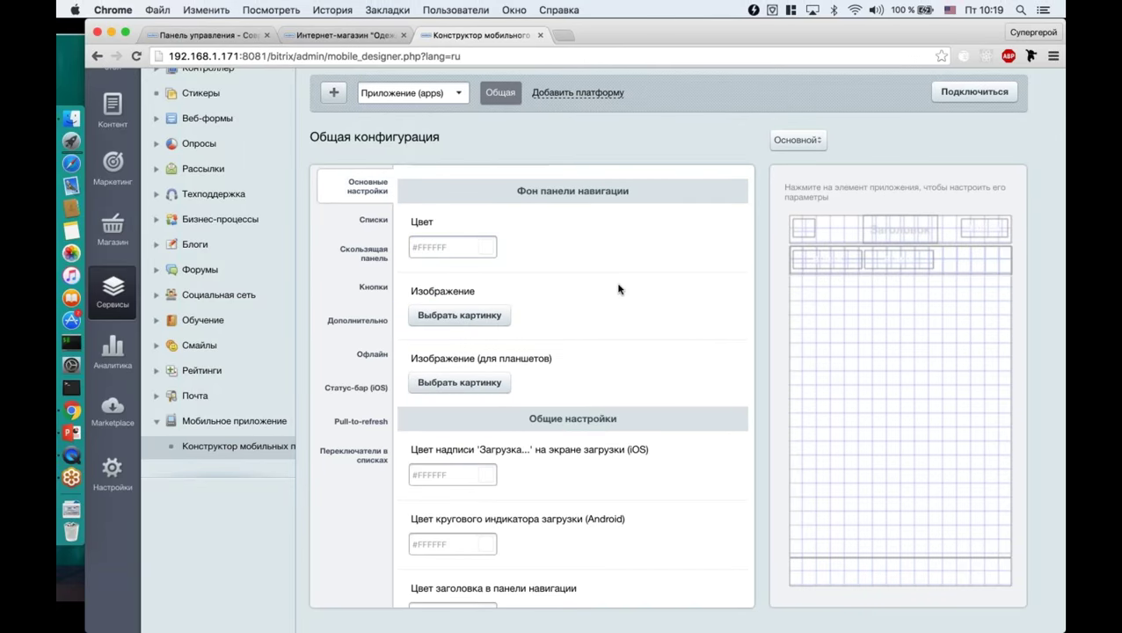
click(846, 231)
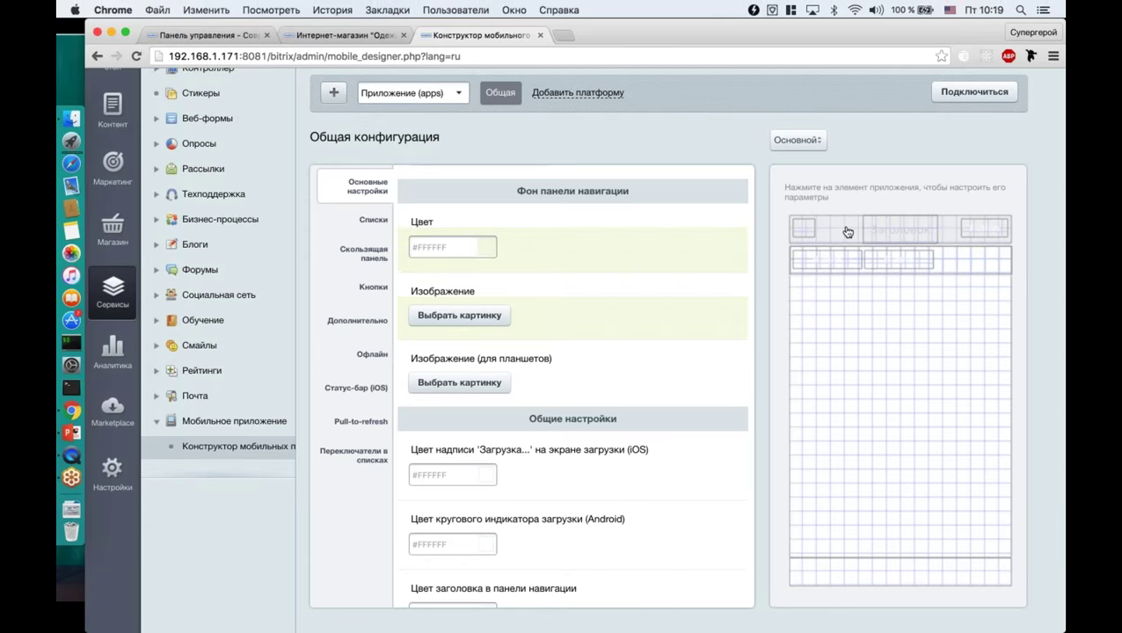
Set the navigation panel's background colour to the orange #F68E54
click(846, 231)
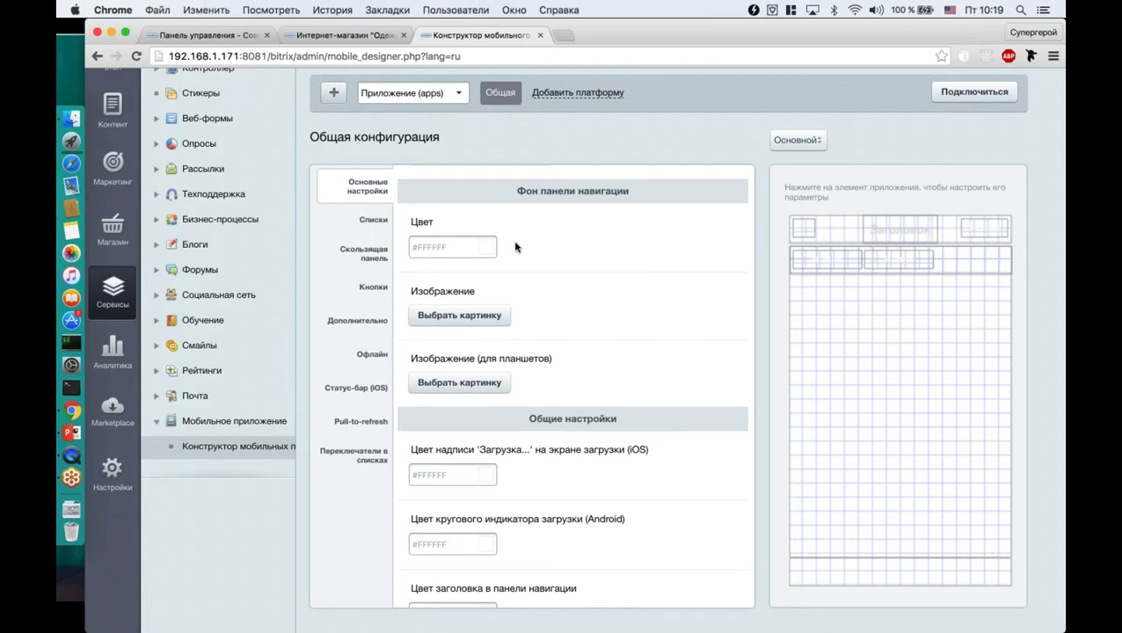
click(853, 221)
click(466, 249)
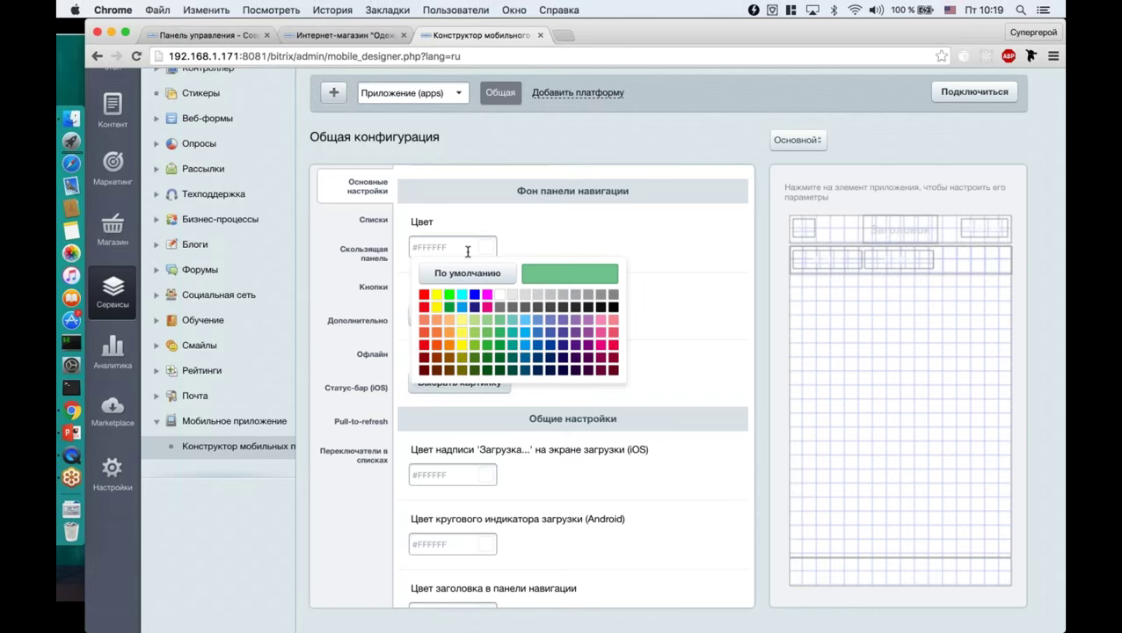
click(434, 335)
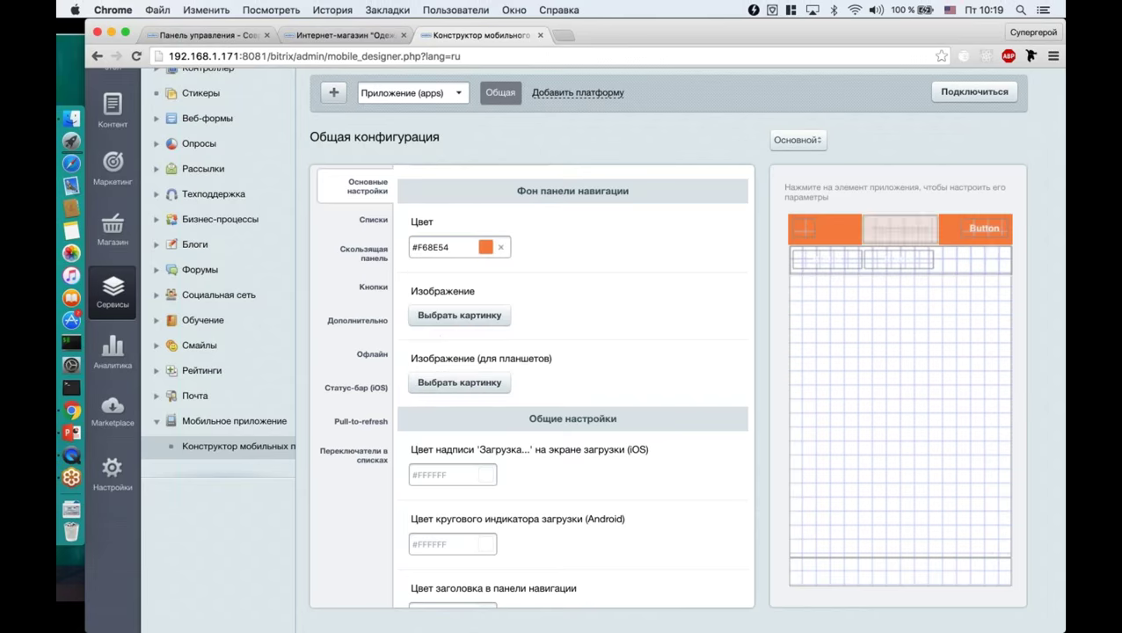
Set the screens' background colour to the light blue #6CCFF7
click(905, 368)
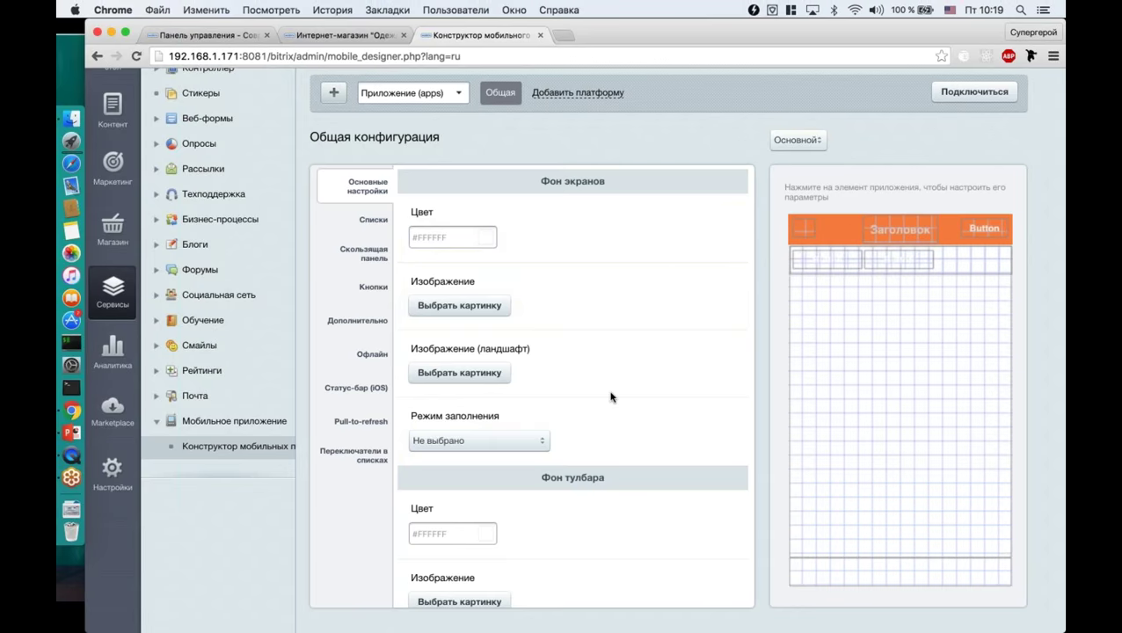
click(459, 238)
click(537, 293)
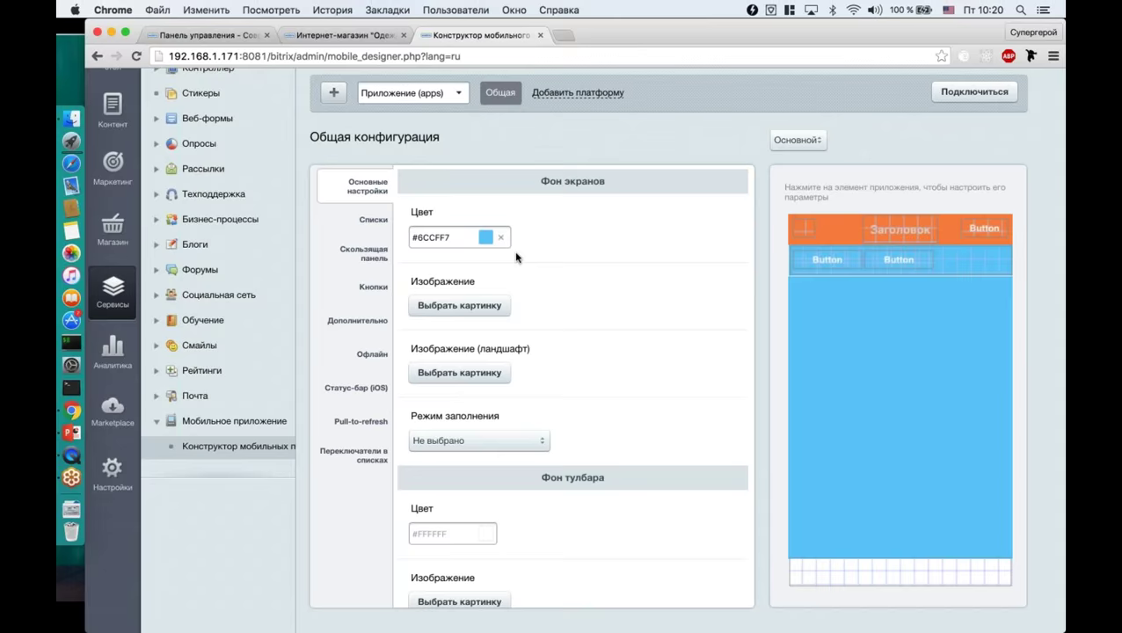
Upload arrow.png, art1.jpg and the wall picture from the wall folder, and use the colourful landscape painting as the screens' background image
click(489, 310)
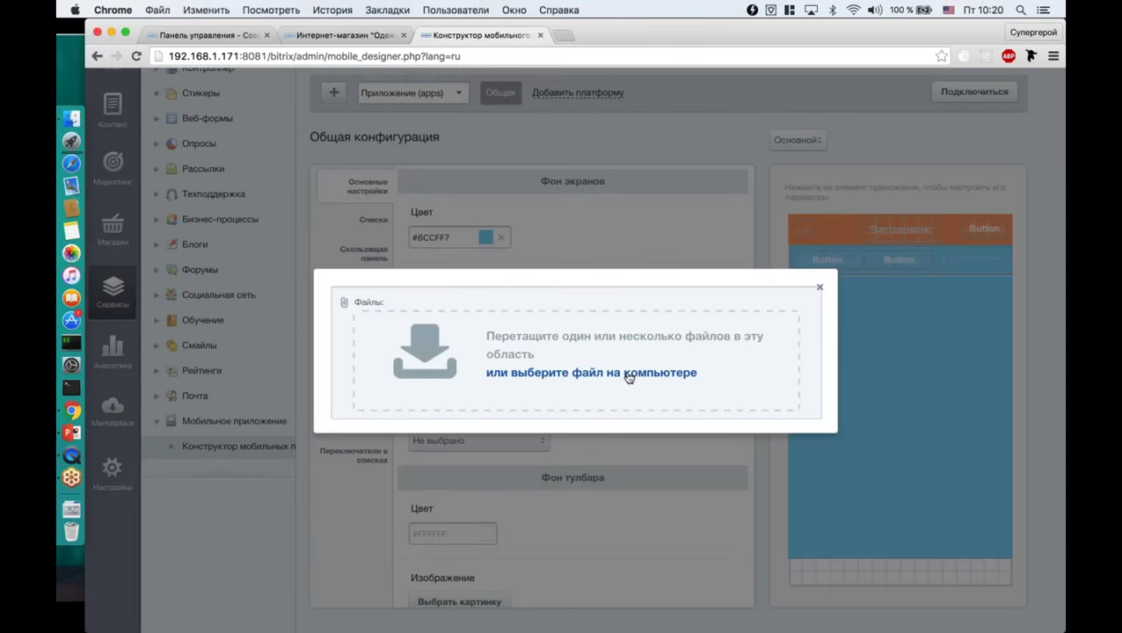
click(629, 373)
click(528, 145)
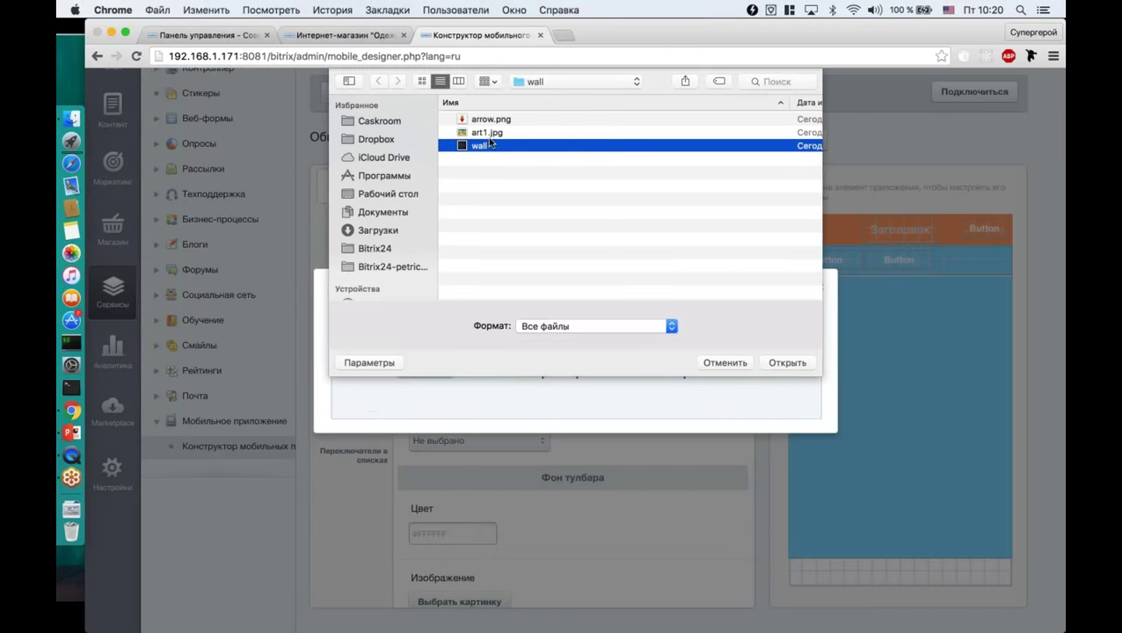
shift+click(490, 119)
click(786, 364)
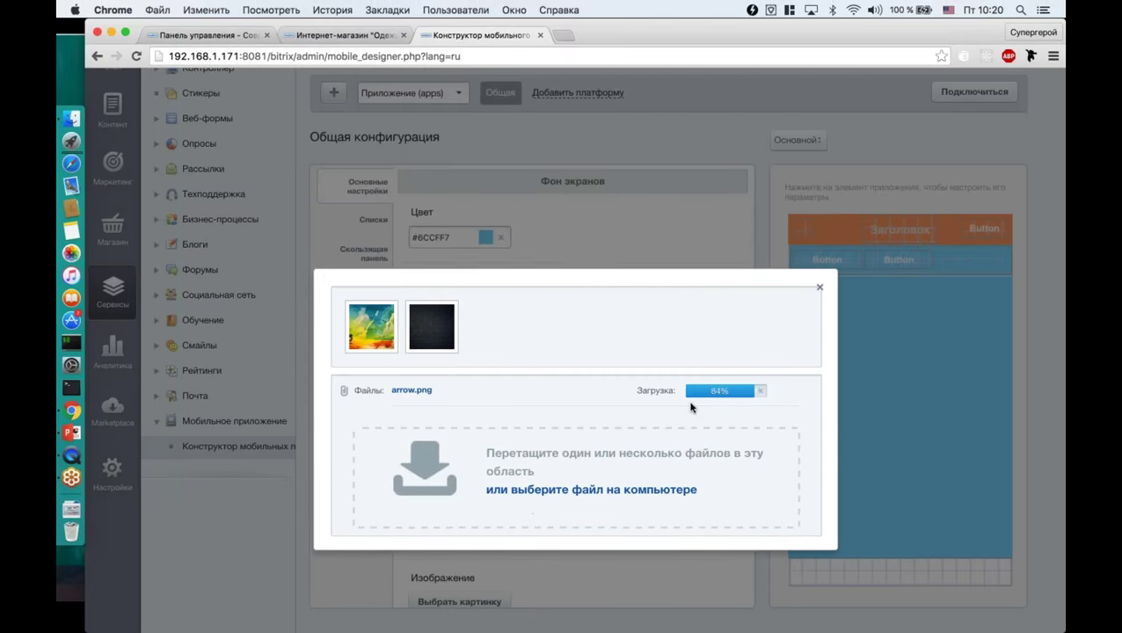
click(371, 326)
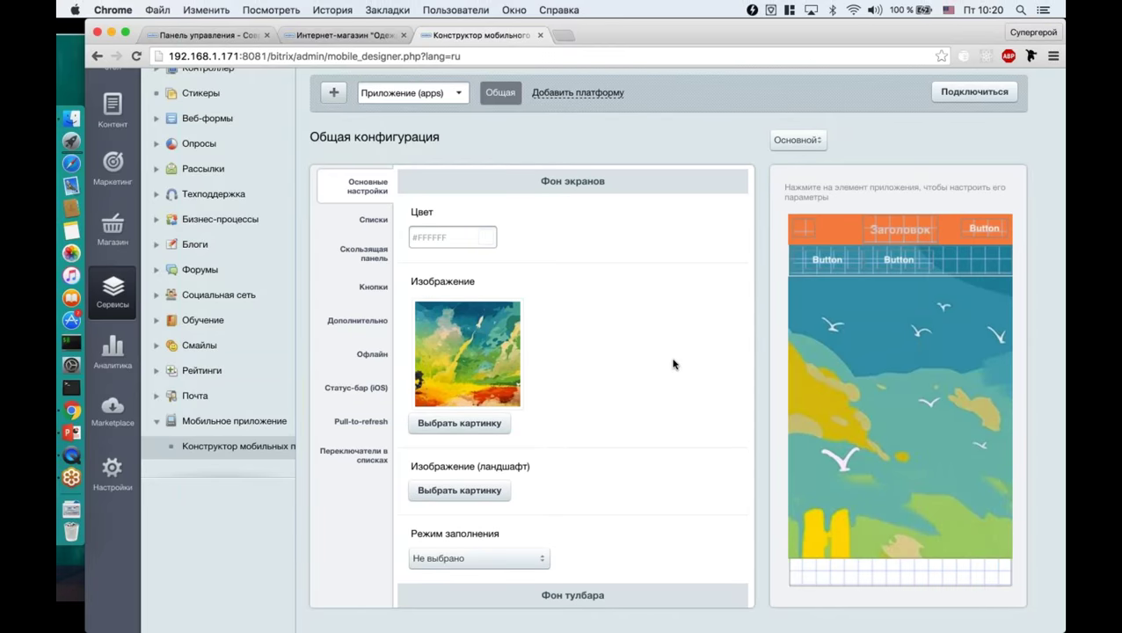
Try the Плитка fill mode for the screens' background image, then set it to Обрезать от центра
scroll(546, 451, down, 2)
click(532, 491)
click(532, 490)
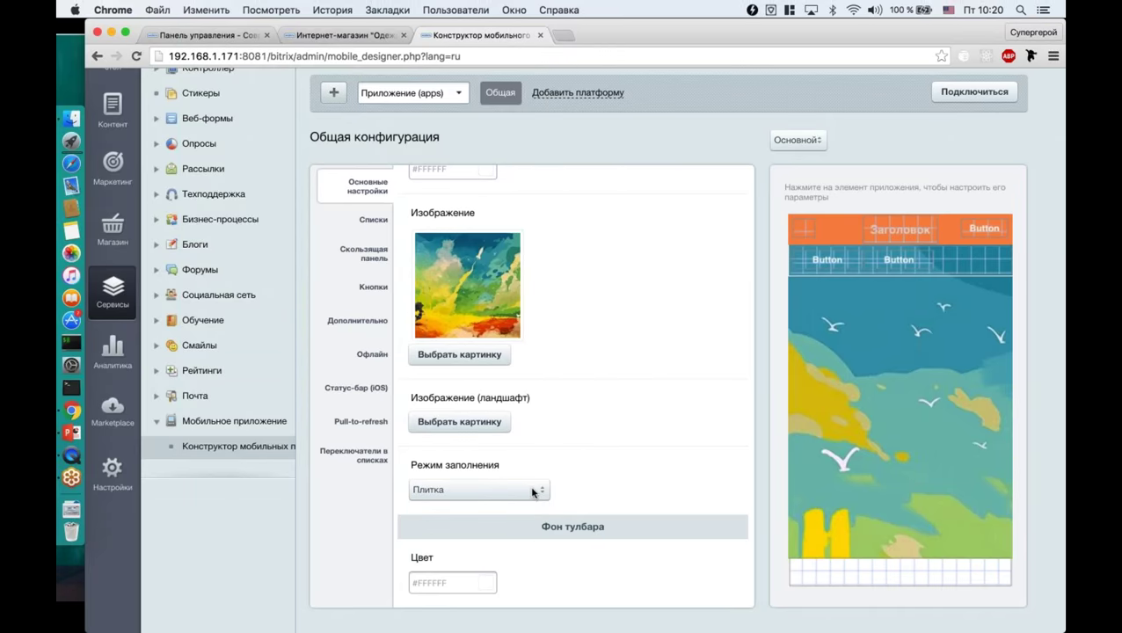
scroll(611, 422, down, 1)
click(527, 468)
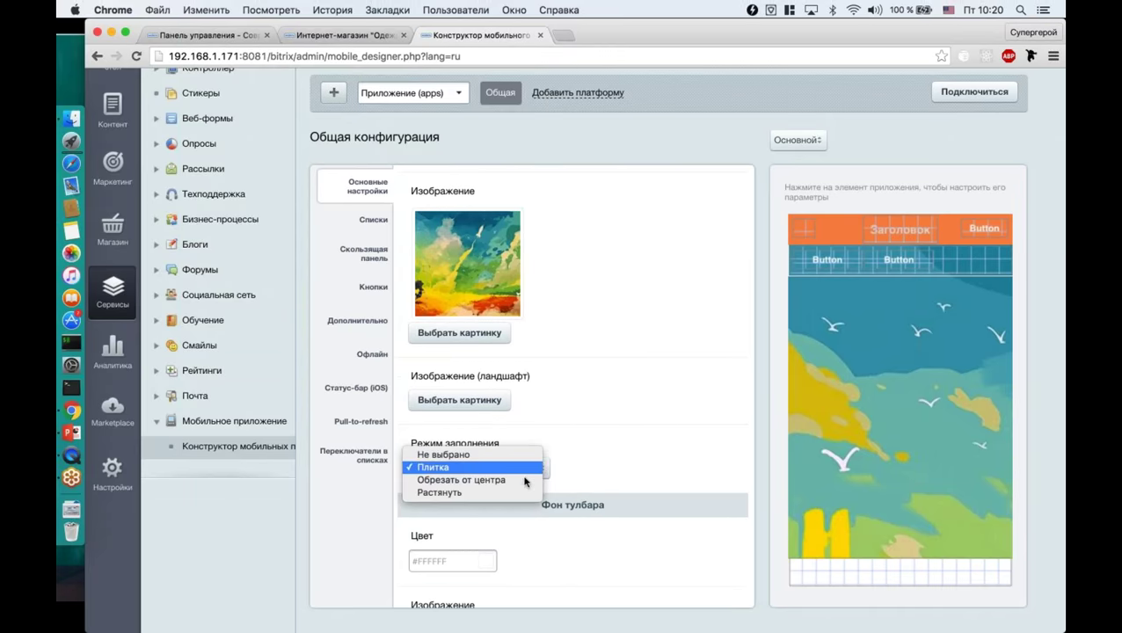
click(525, 480)
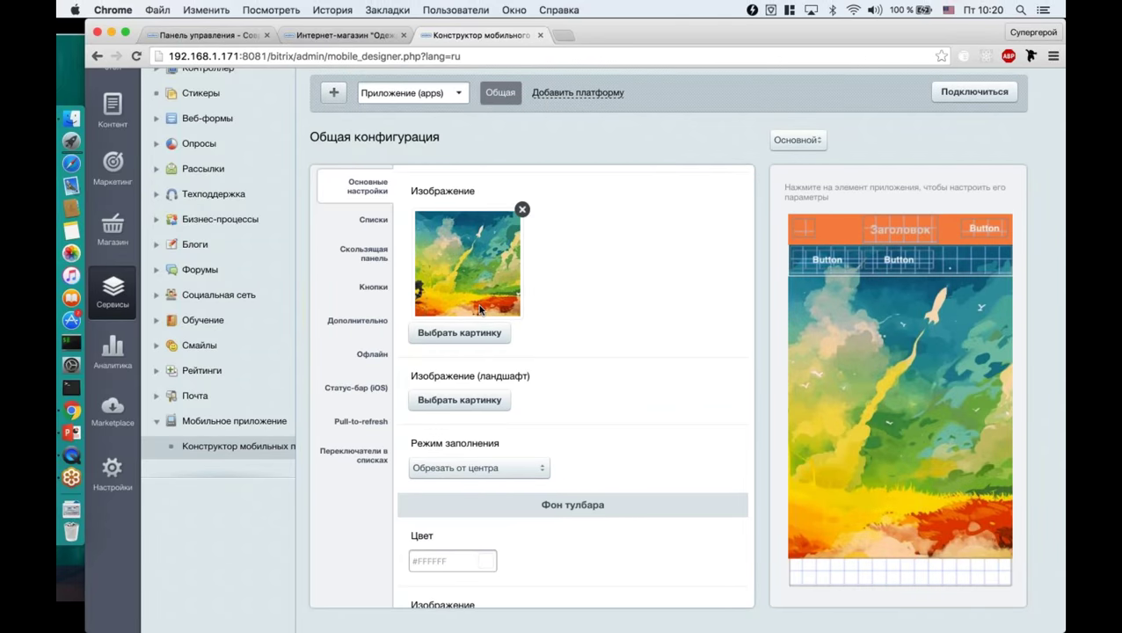
Review the navigation panel's background settings and switch the application preview to the Загрузка screen
click(828, 234)
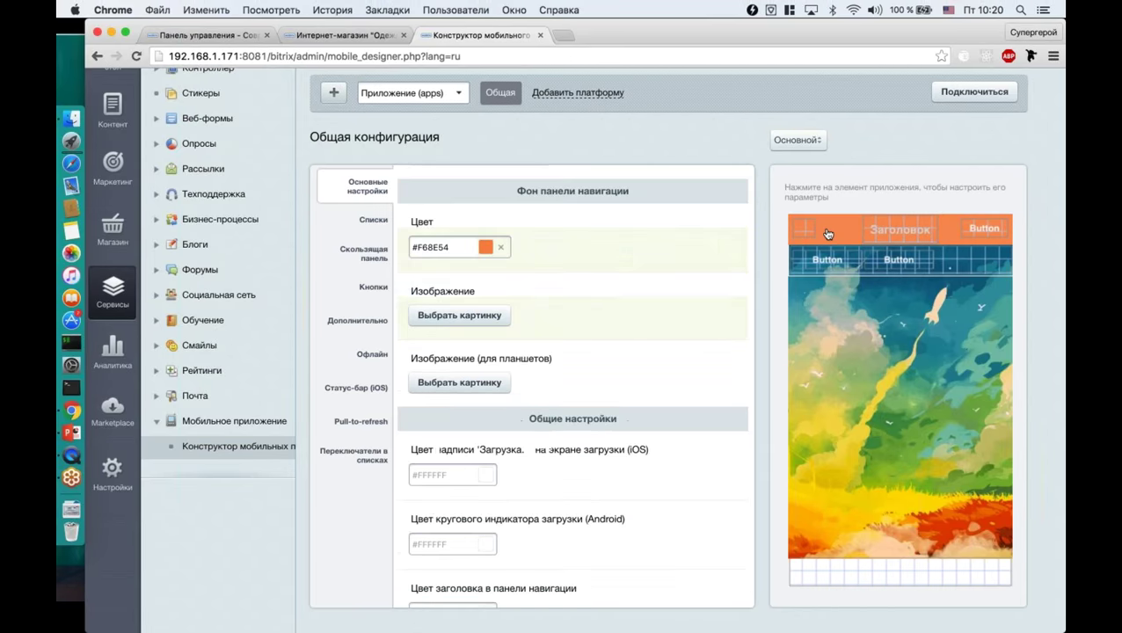
scroll(601, 253, up, 2)
scroll(601, 253, up, 5)
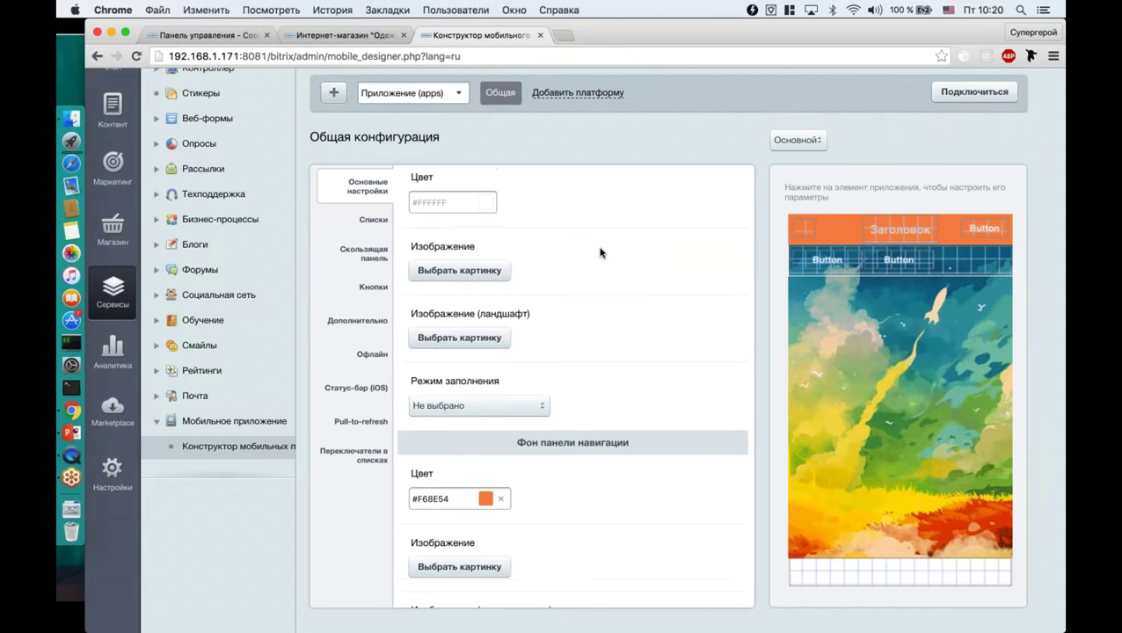
click(816, 142)
click(816, 151)
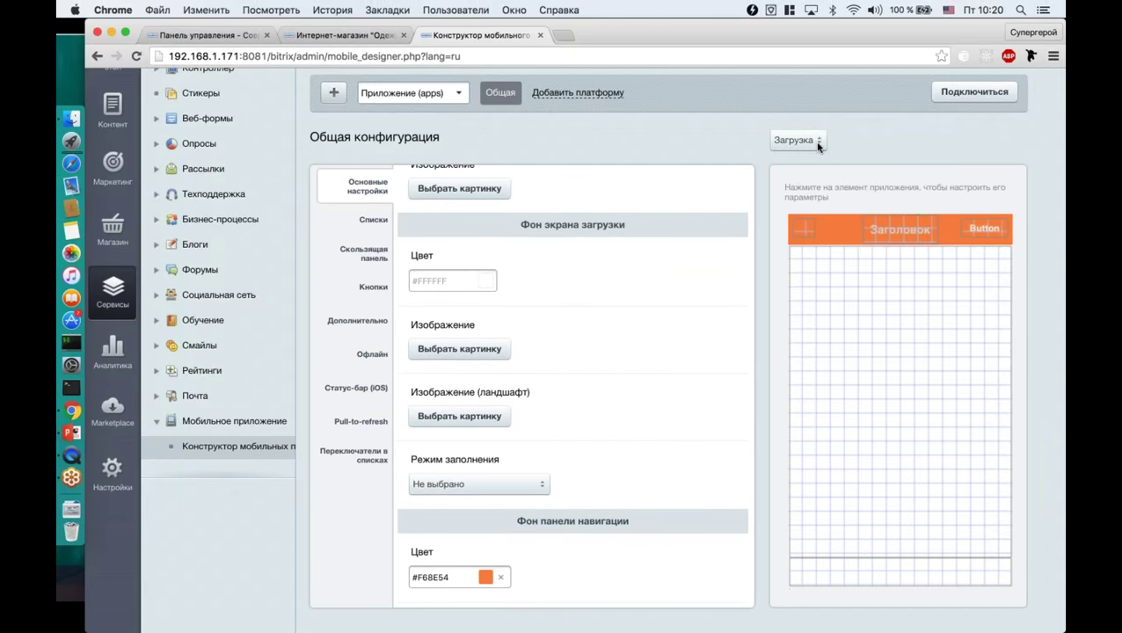
Switch the application preview to Списки and set the list cell height to 54
click(819, 144)
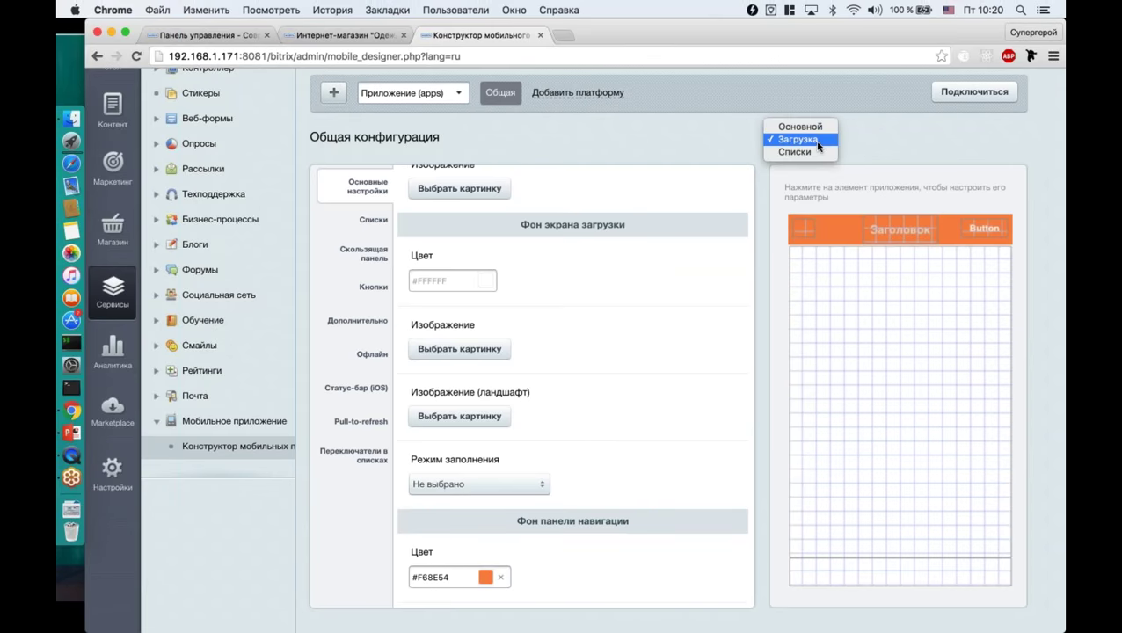
click(808, 151)
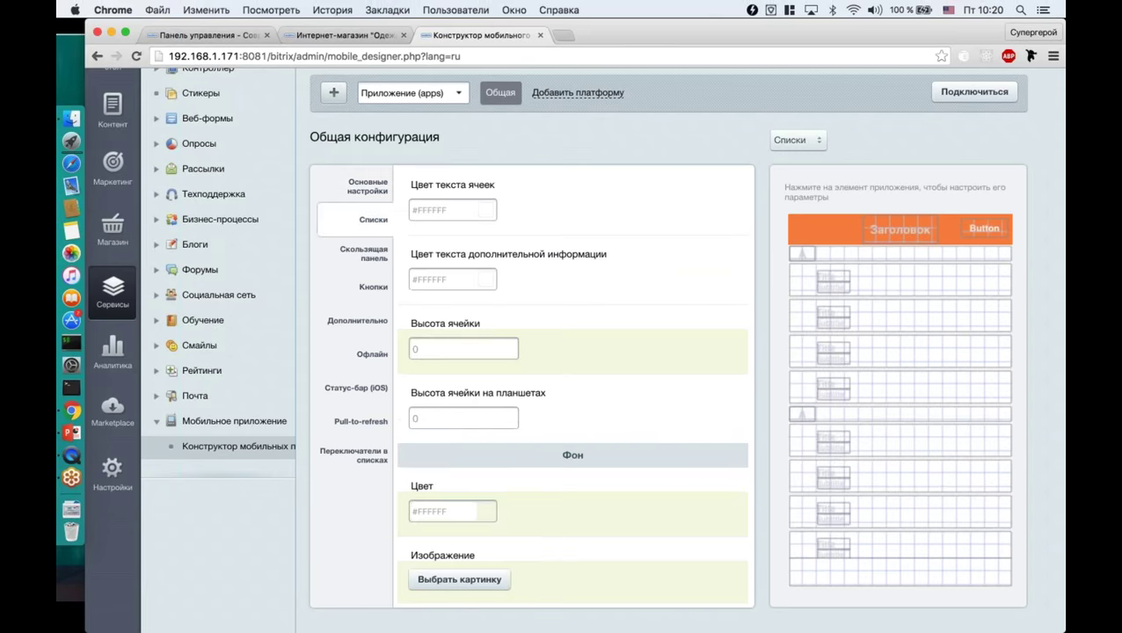
click(473, 345)
text(54)
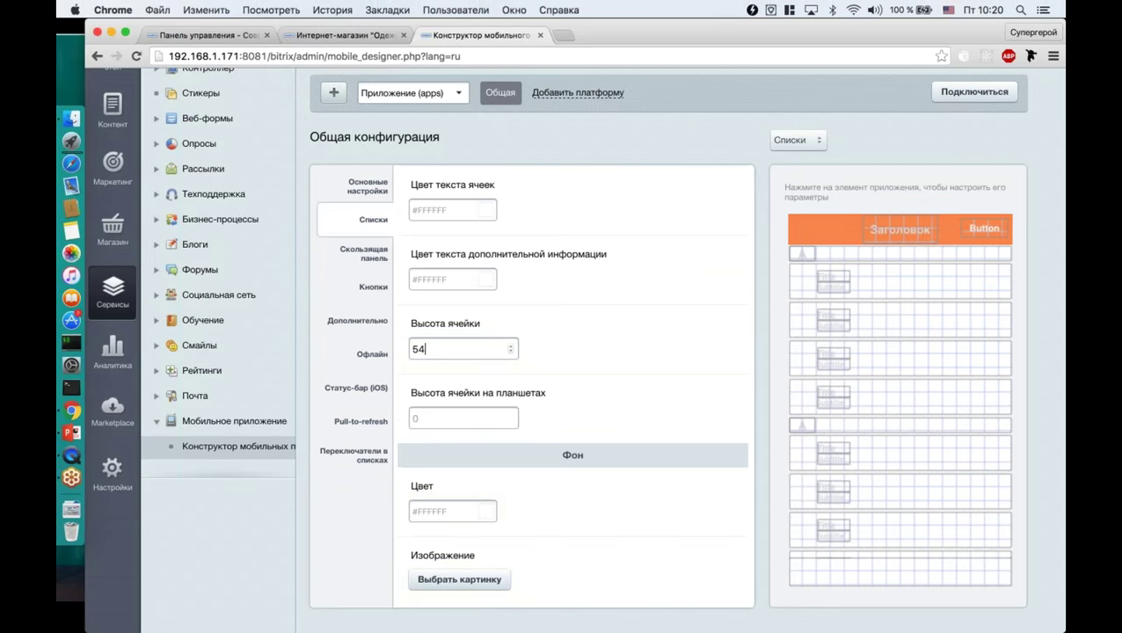
Set the list section colour to #7D7D7D and the section text colour to #FFFFFF
click(844, 253)
click(449, 317)
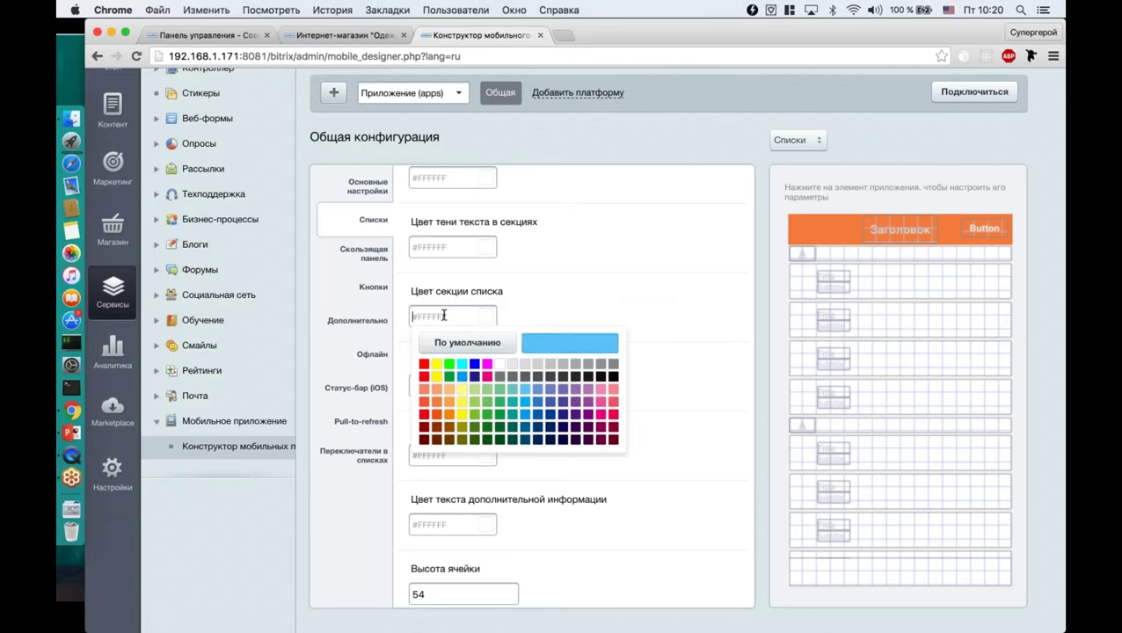
click(524, 378)
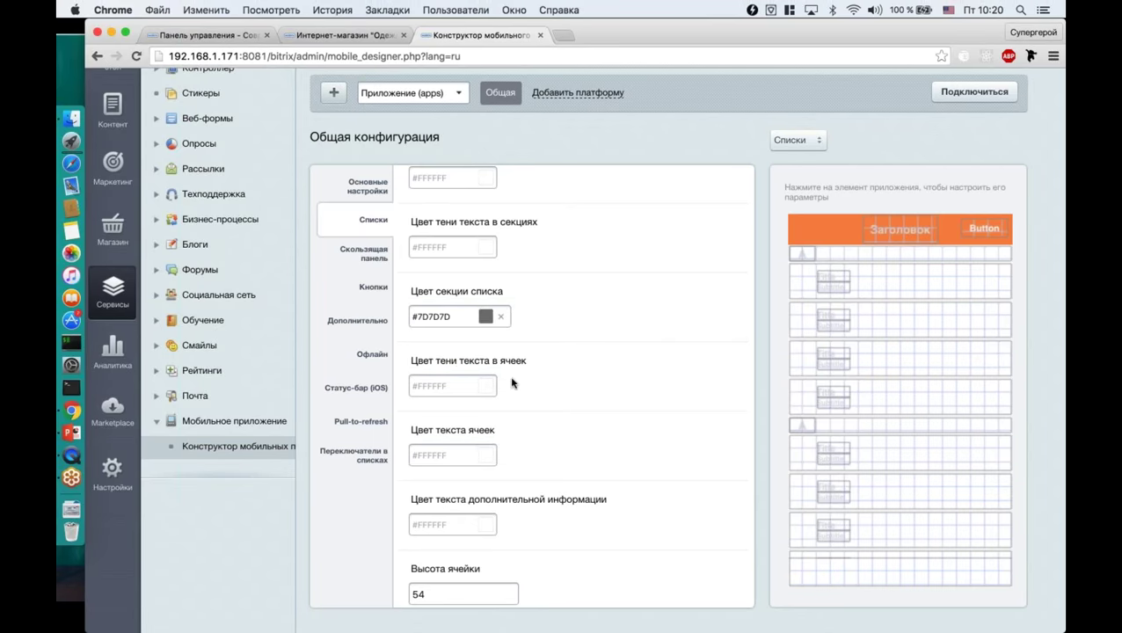
click(802, 261)
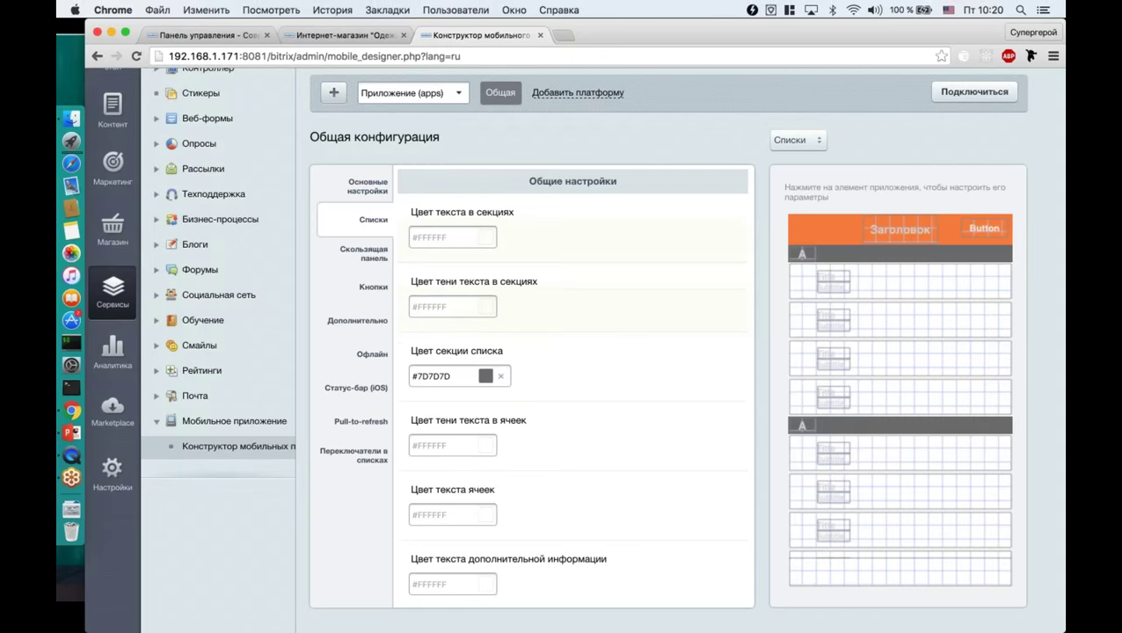
click(458, 239)
click(498, 284)
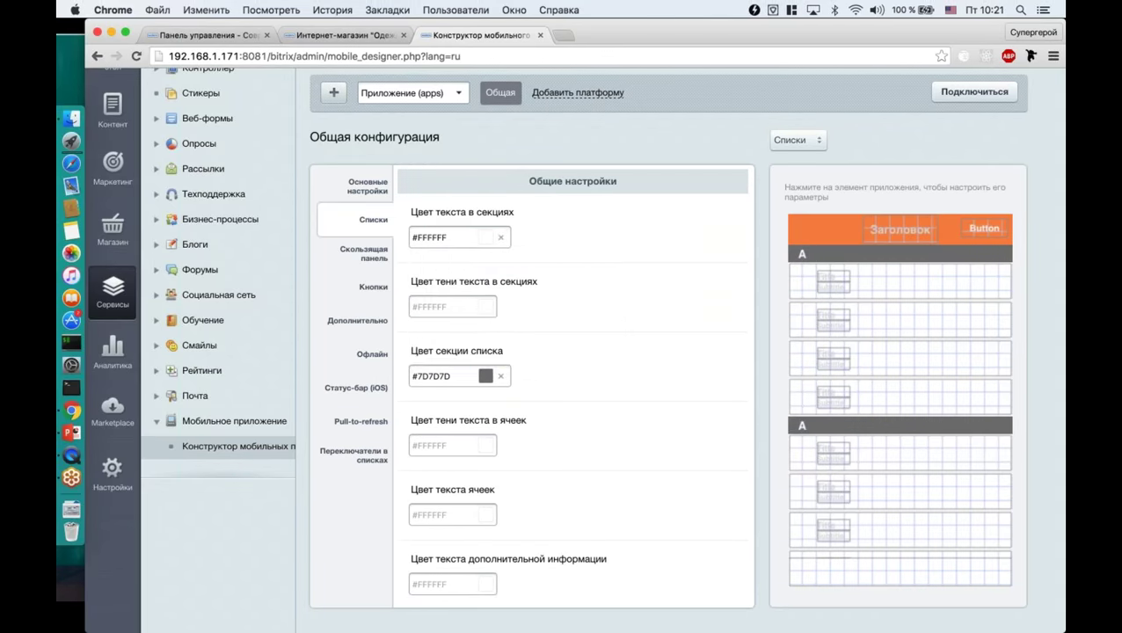
Set the lists' additional information text colour to #5573B7 and the cell text colour to #464646
click(896, 281)
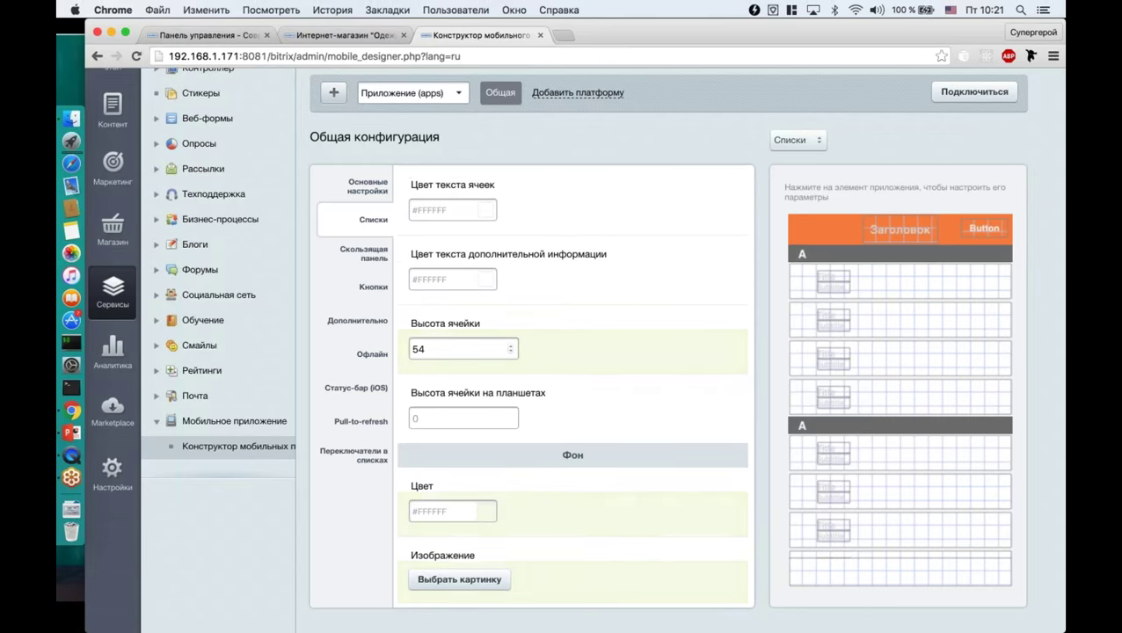
click(485, 274)
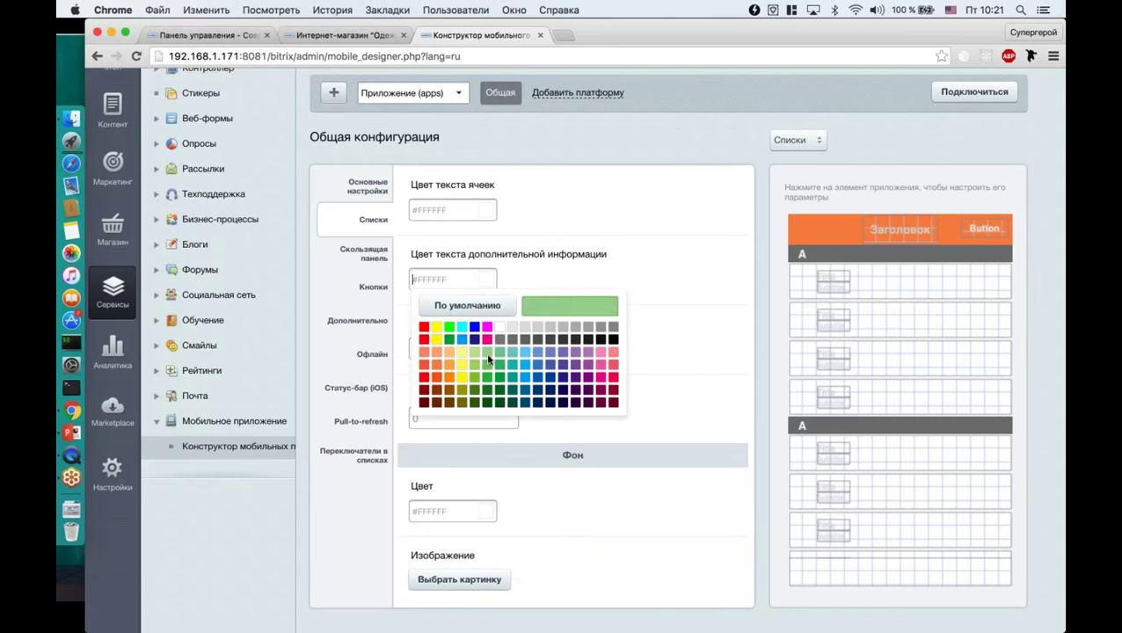
click(551, 364)
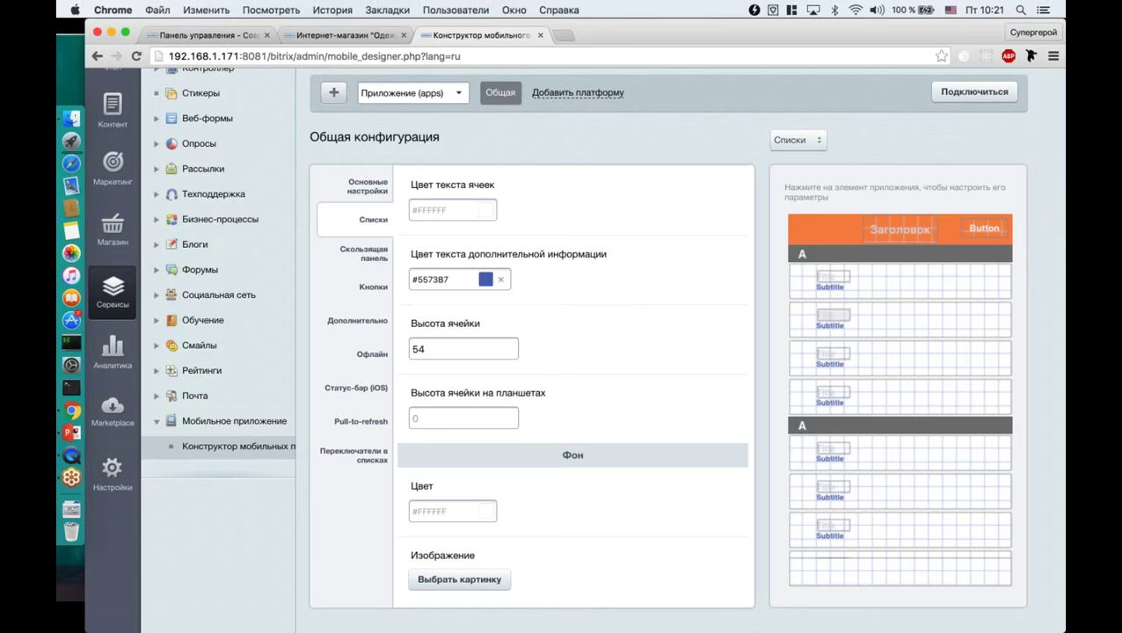
click(836, 288)
click(469, 320)
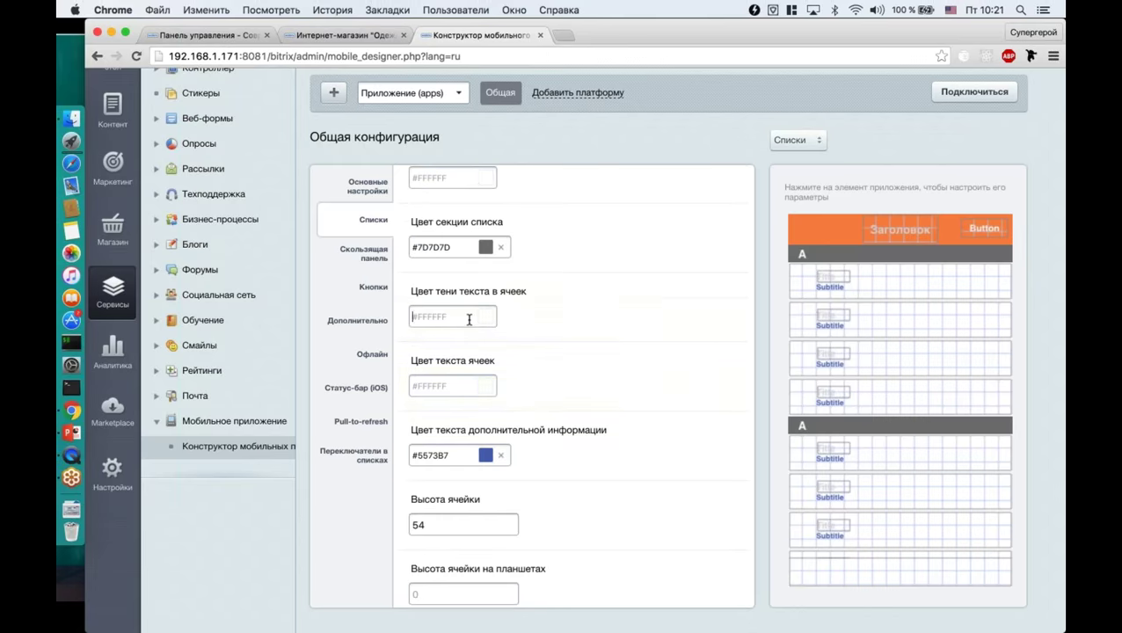
click(527, 306)
click(457, 386)
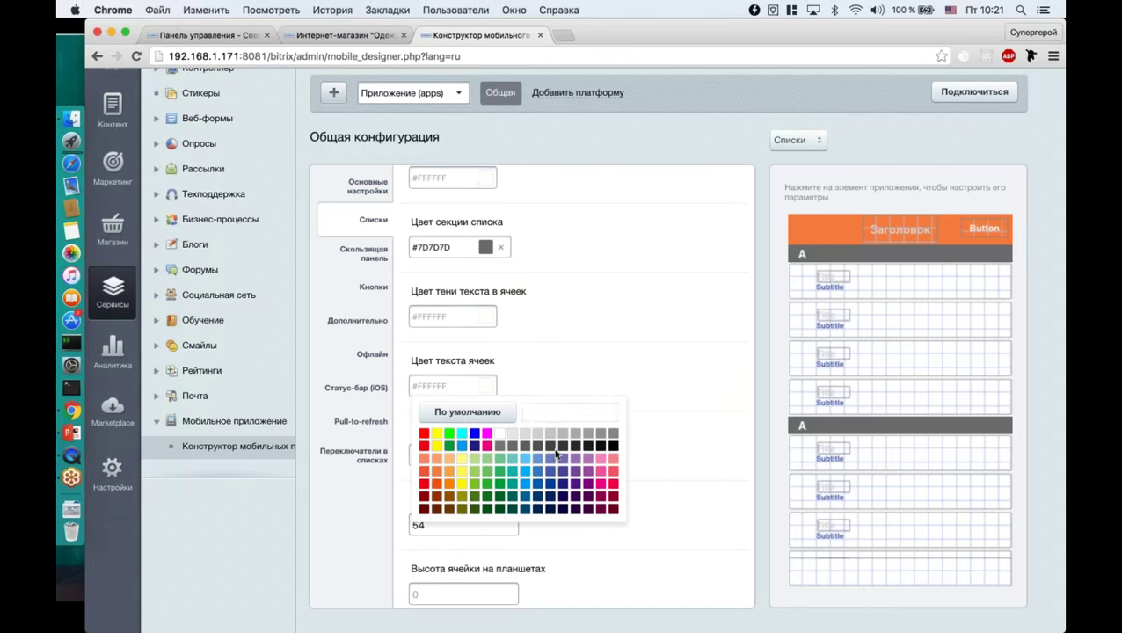
click(564, 445)
Set the list cells' background colour to #FFFFFF and check the result throughout the previewed list
click(928, 285)
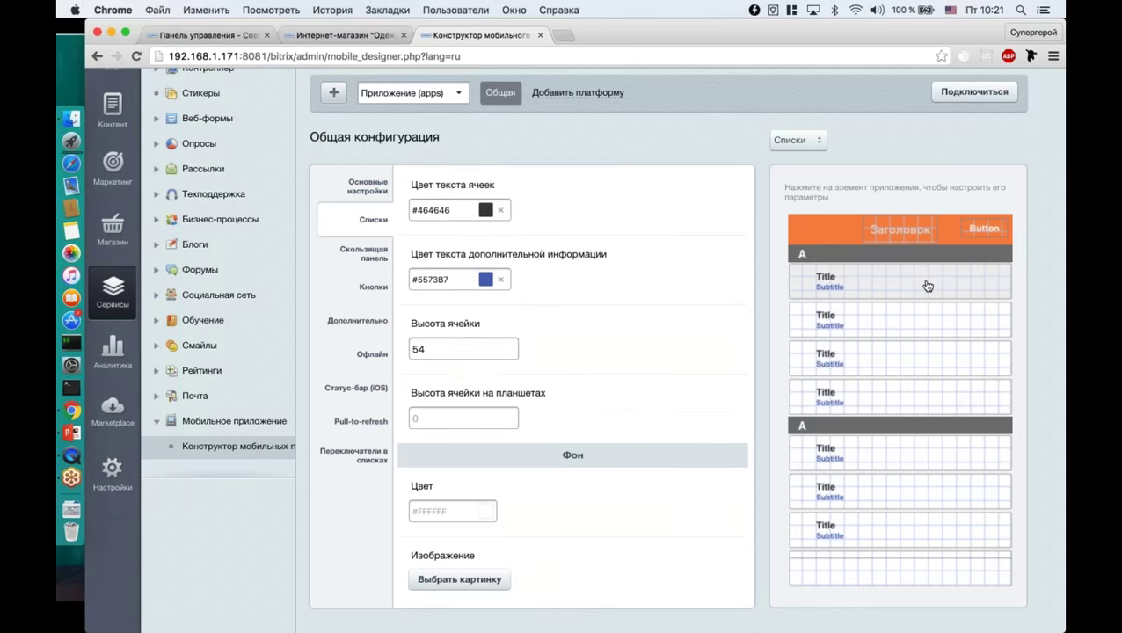
click(454, 515)
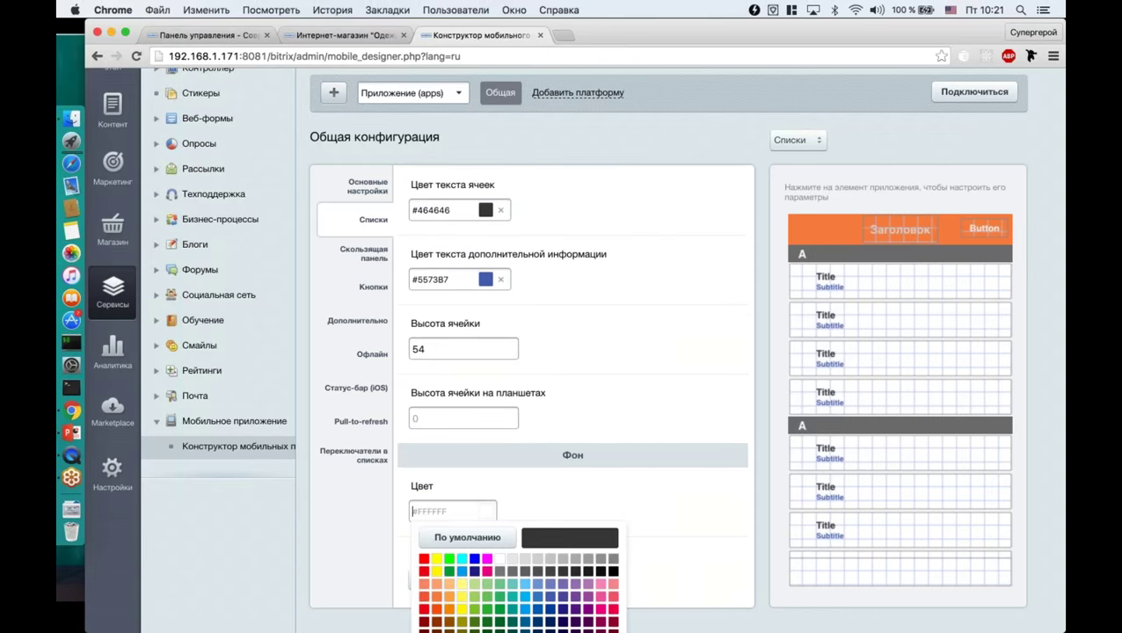
click(500, 559)
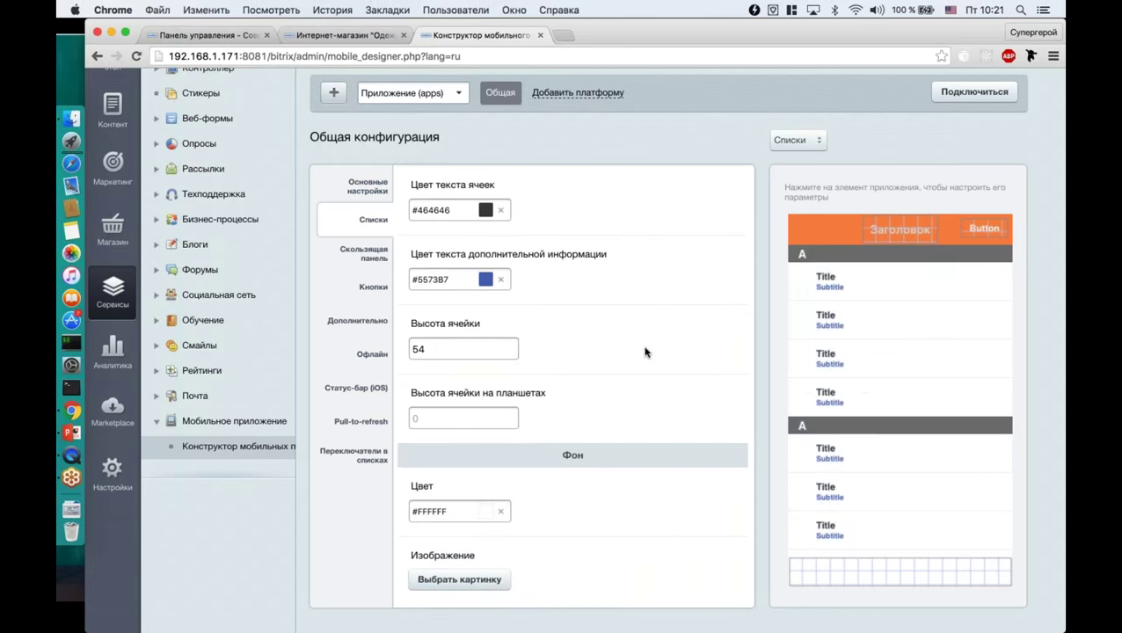
scroll(830, 393, down, 2)
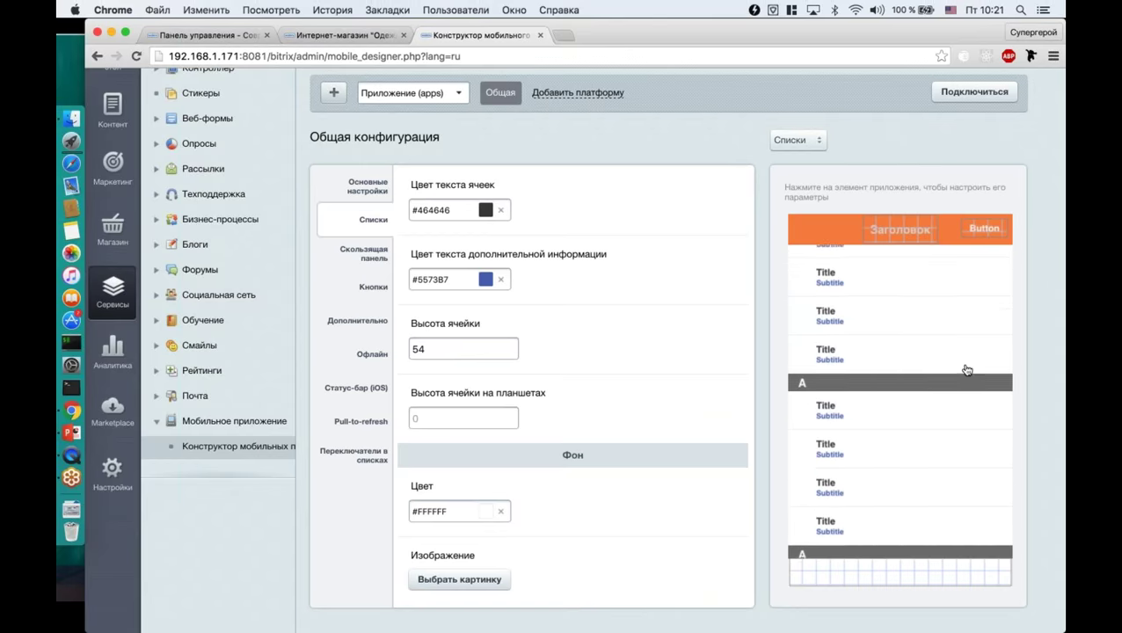
scroll(966, 370, up, 1)
scroll(966, 371, up, 3)
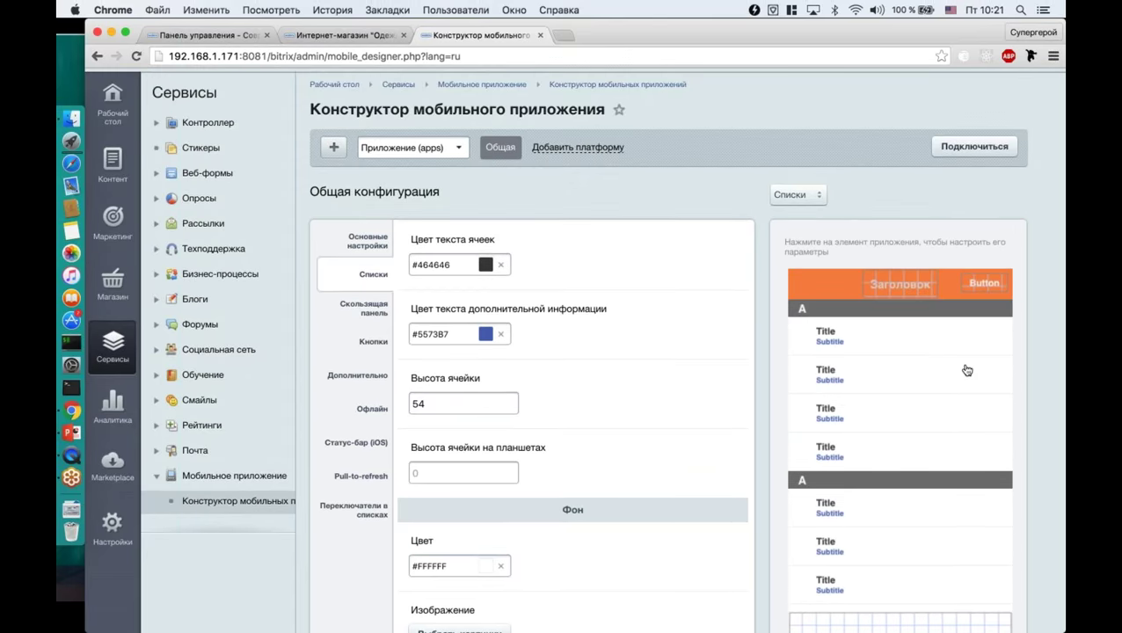
Open the application's main settings and review the screen background options
scroll(966, 370, up, 2)
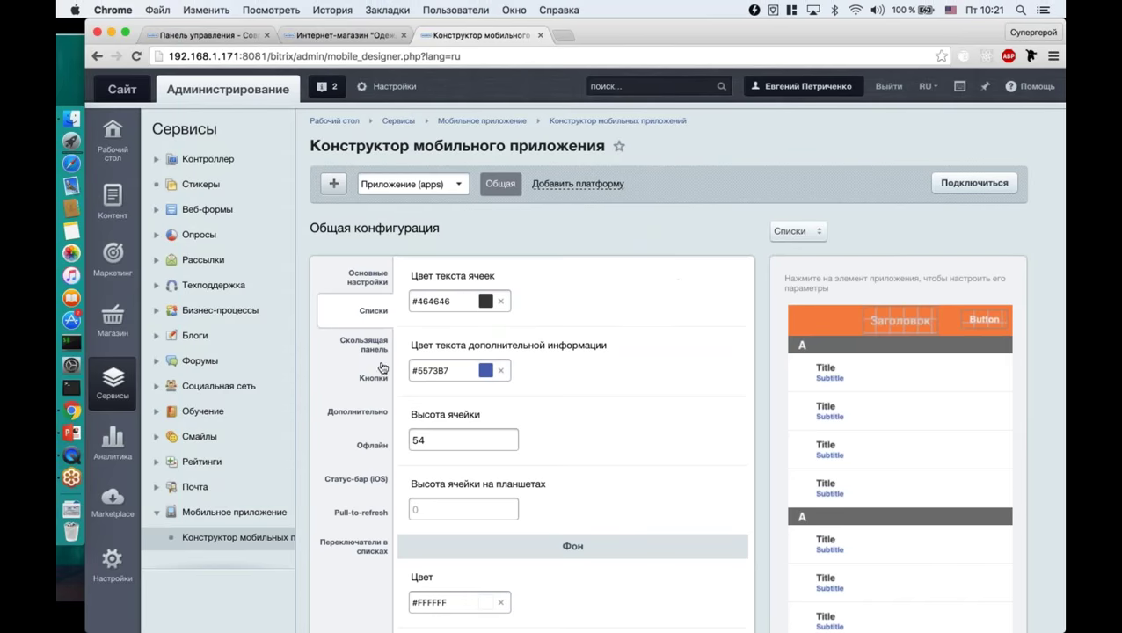
click(370, 297)
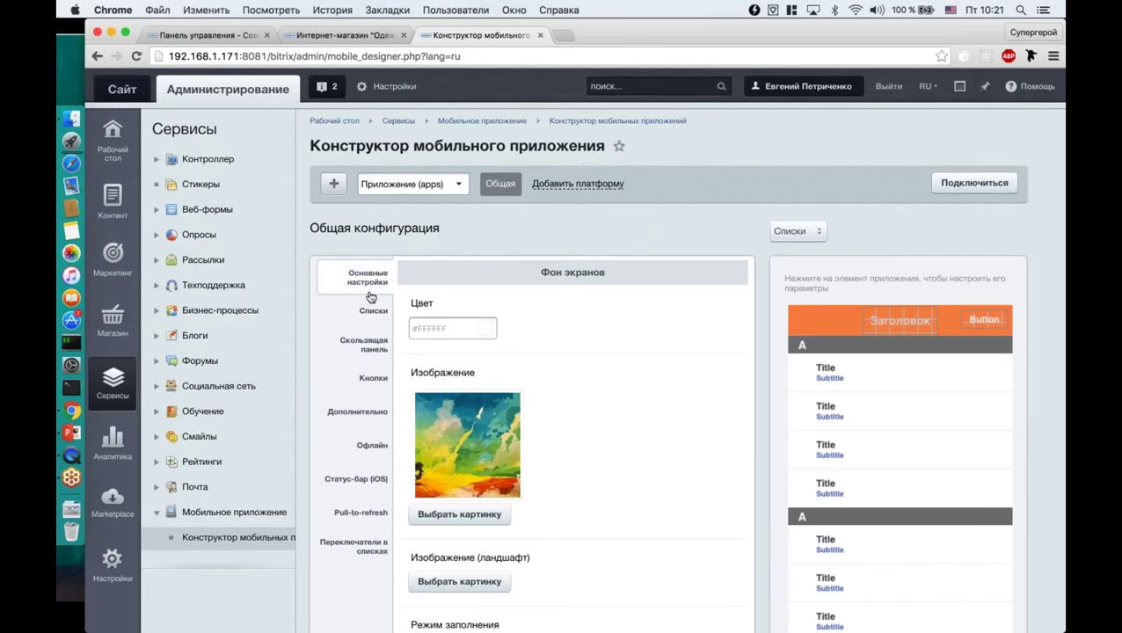
scroll(567, 376, down, 1)
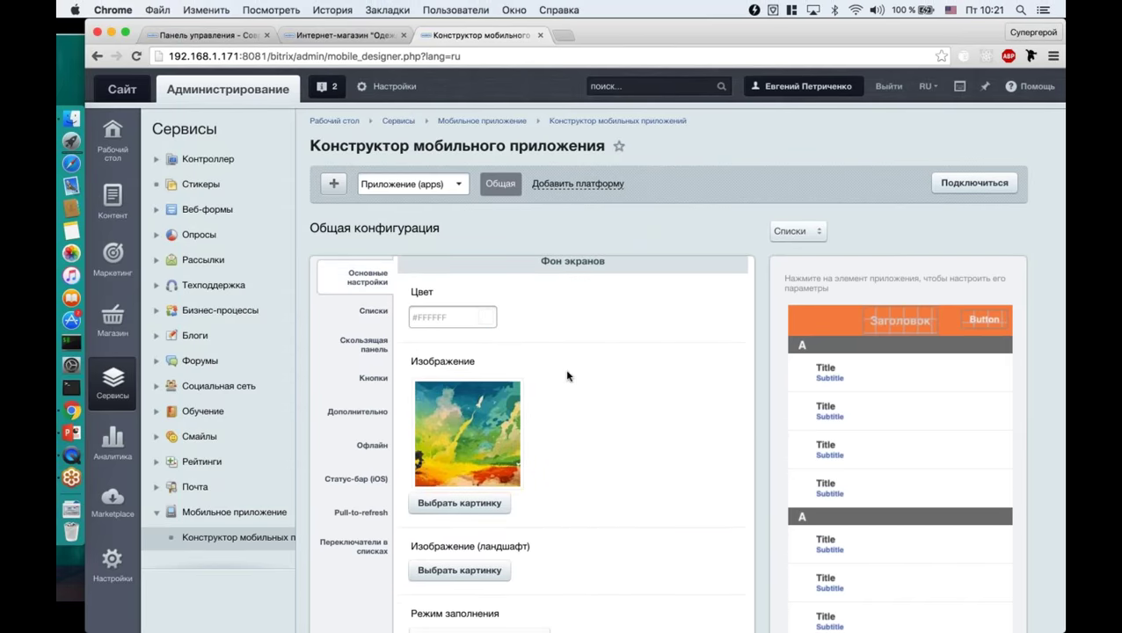
scroll(567, 377, up, 1)
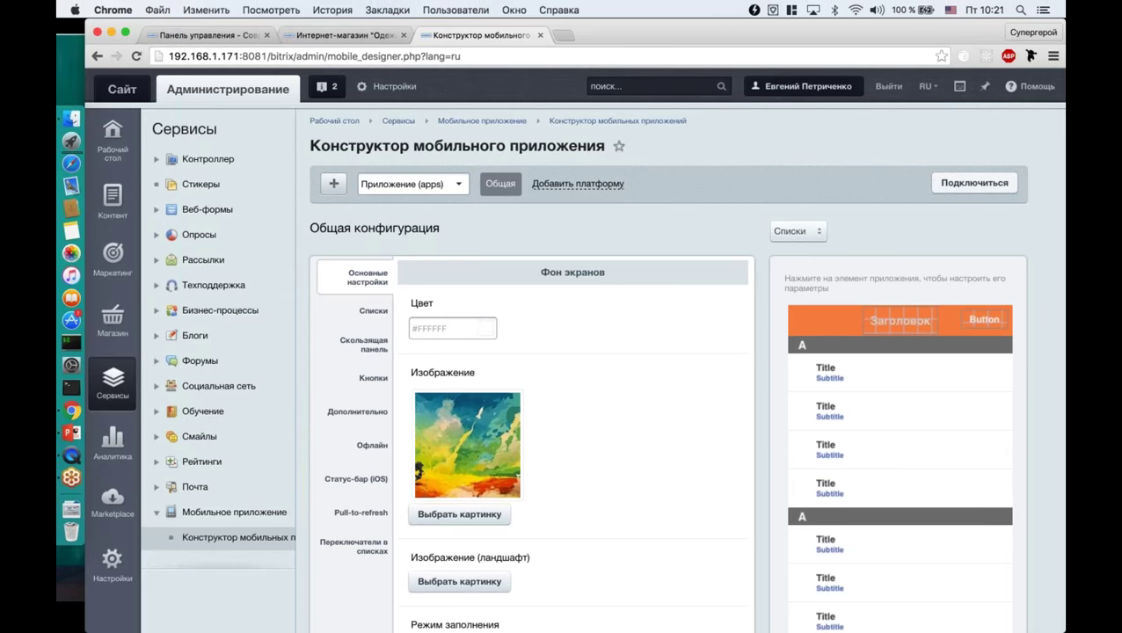
Show the application's connection details, switch to QuickTime Player, and move the mirrored phone window clear of the address and QR code
click(974, 183)
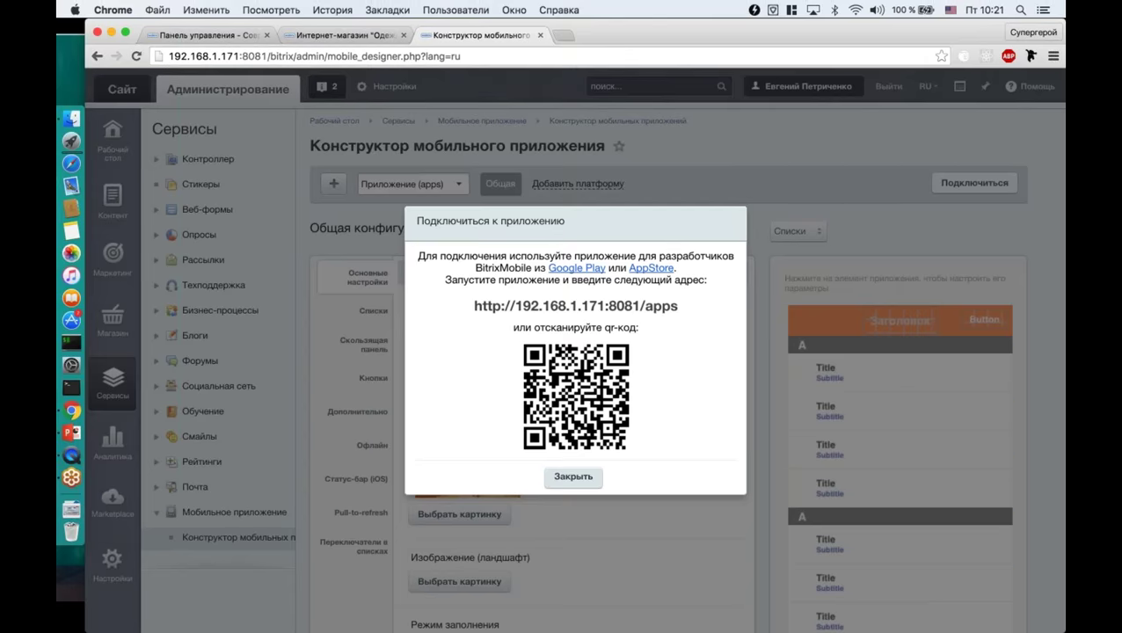
key(super+Tab)
key(super+Tab)
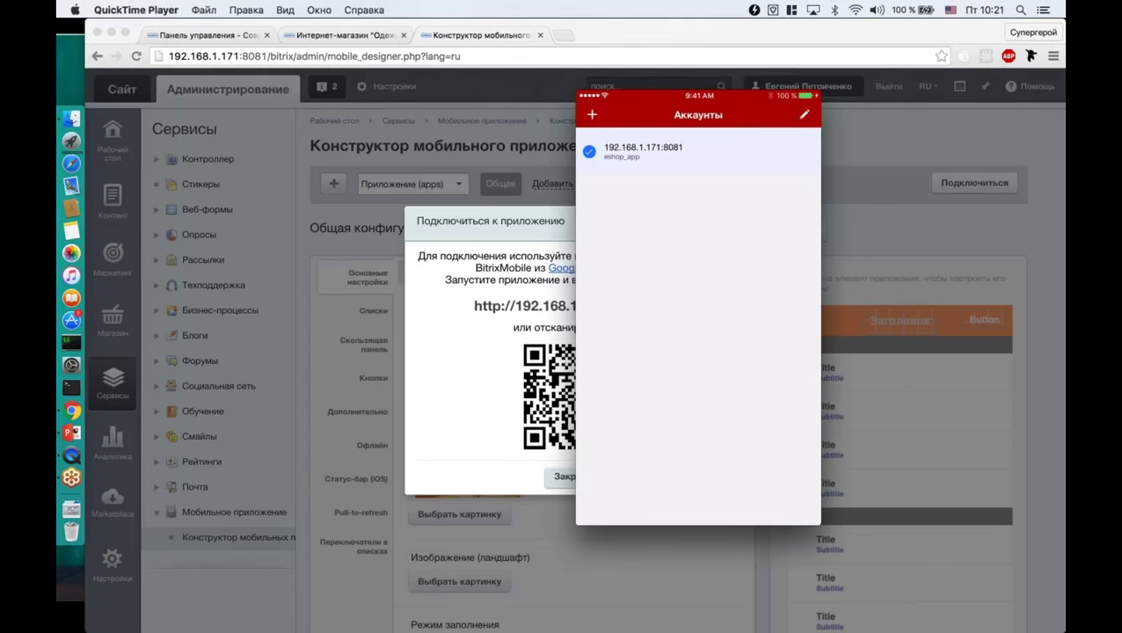
drag(598, 103, 141, 104)
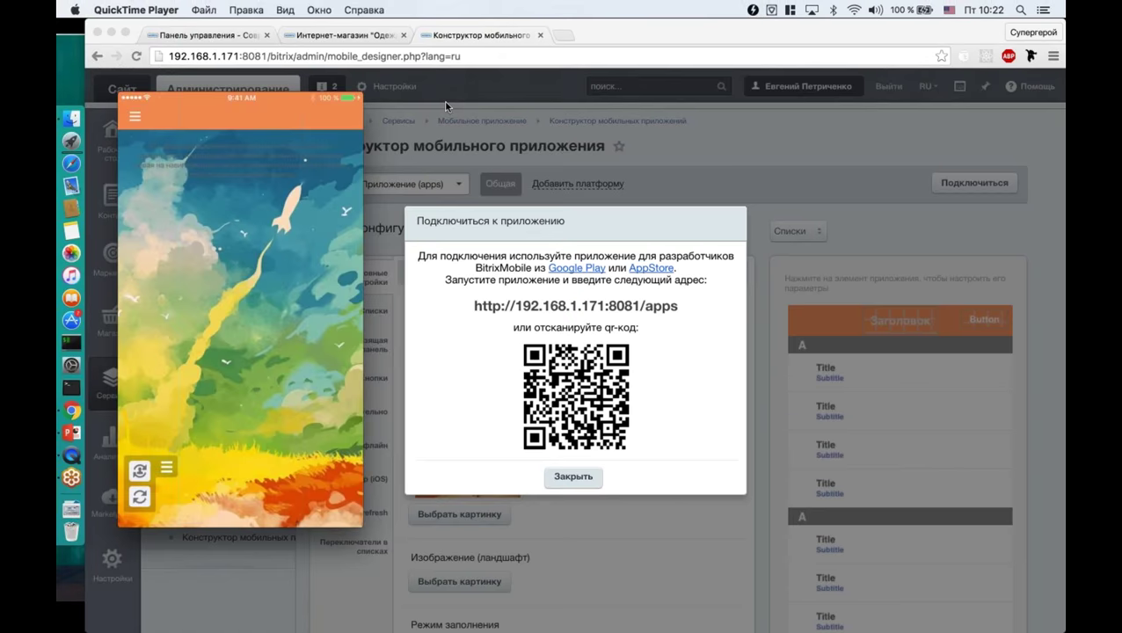
Close the connection details and check the screen background image on the mirrored phone in QuickTime Player
click(573, 477)
click(573, 477)
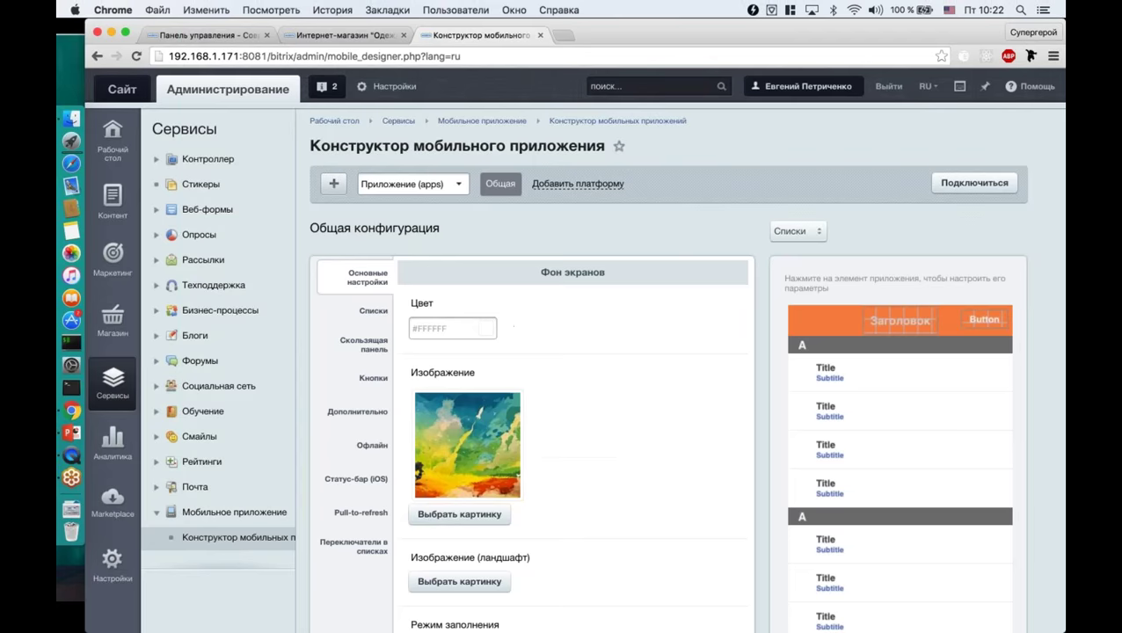
key(super+Tab)
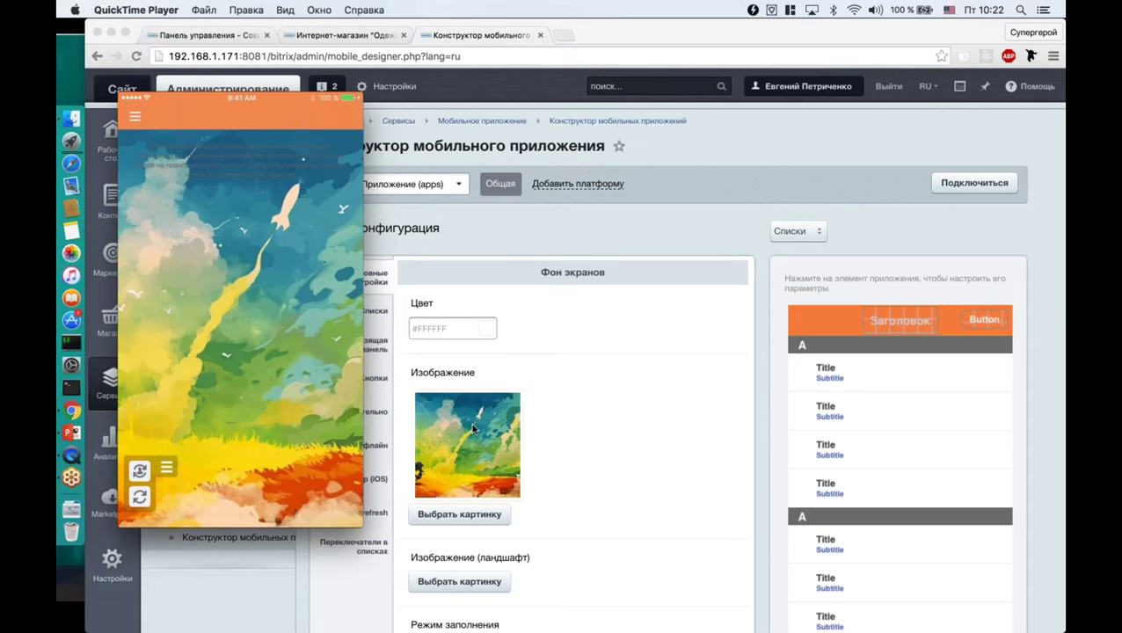
Back in Chrome, remove the screen background image and set the screen background colour to #81CA9D
click(550, 424)
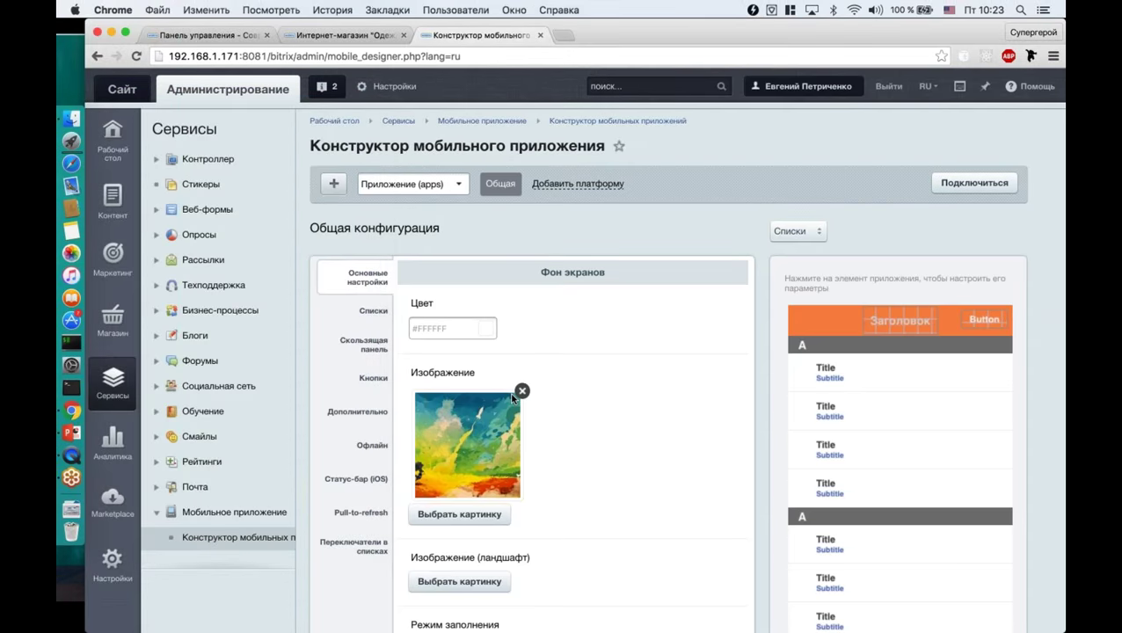
click(521, 391)
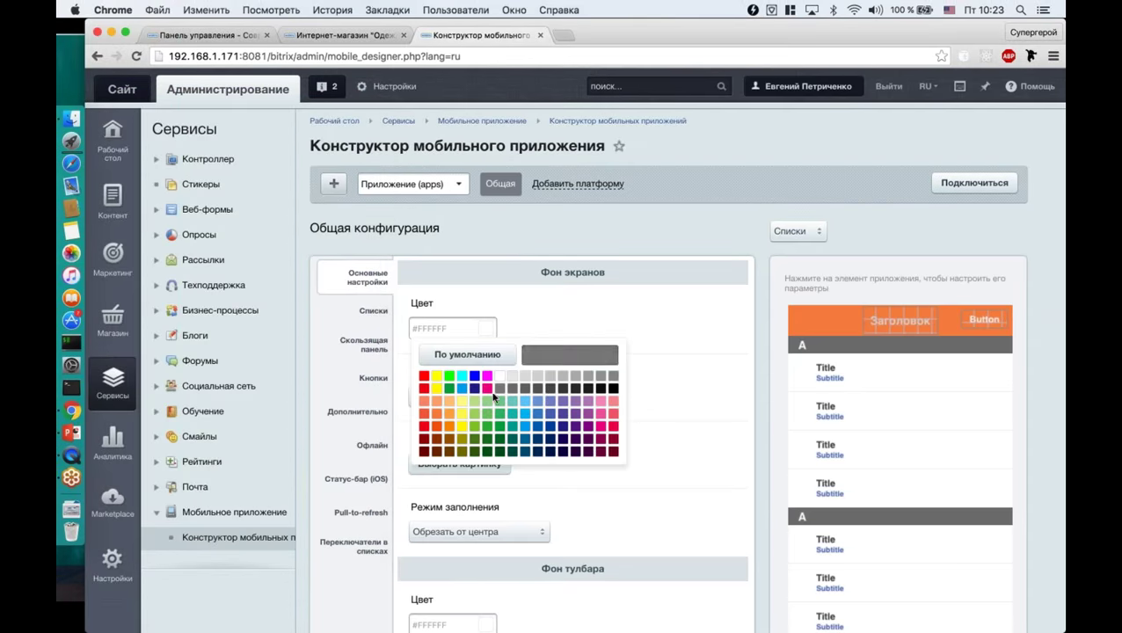
click(501, 401)
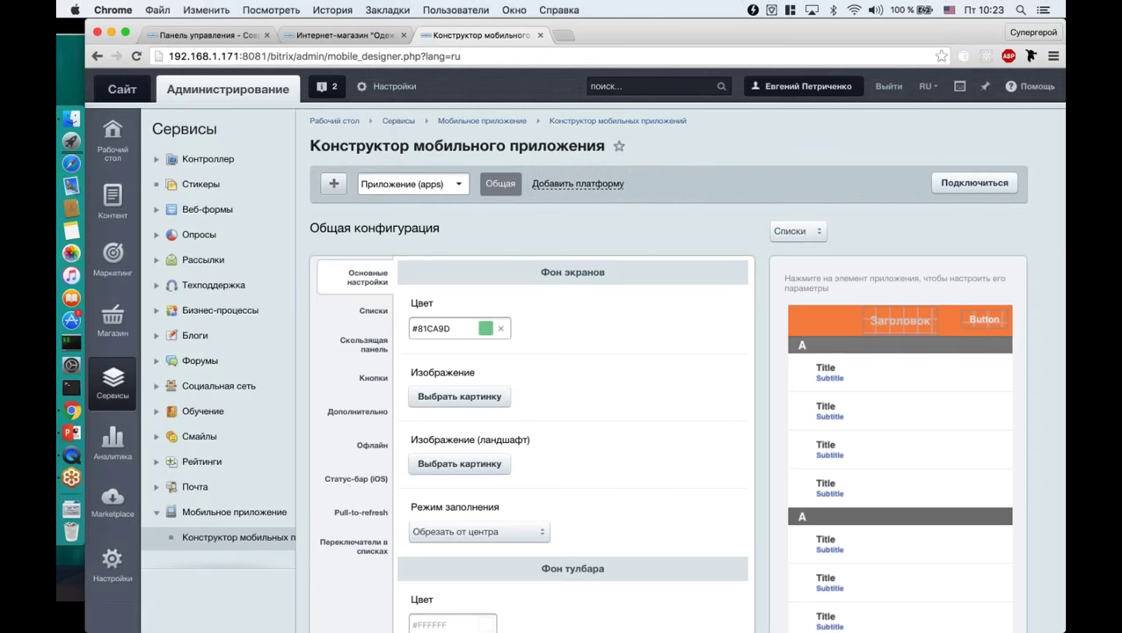
Switch the application preview to Основной and check the new background colour on the mirrored phone in QuickTime Player
click(816, 233)
click(800, 205)
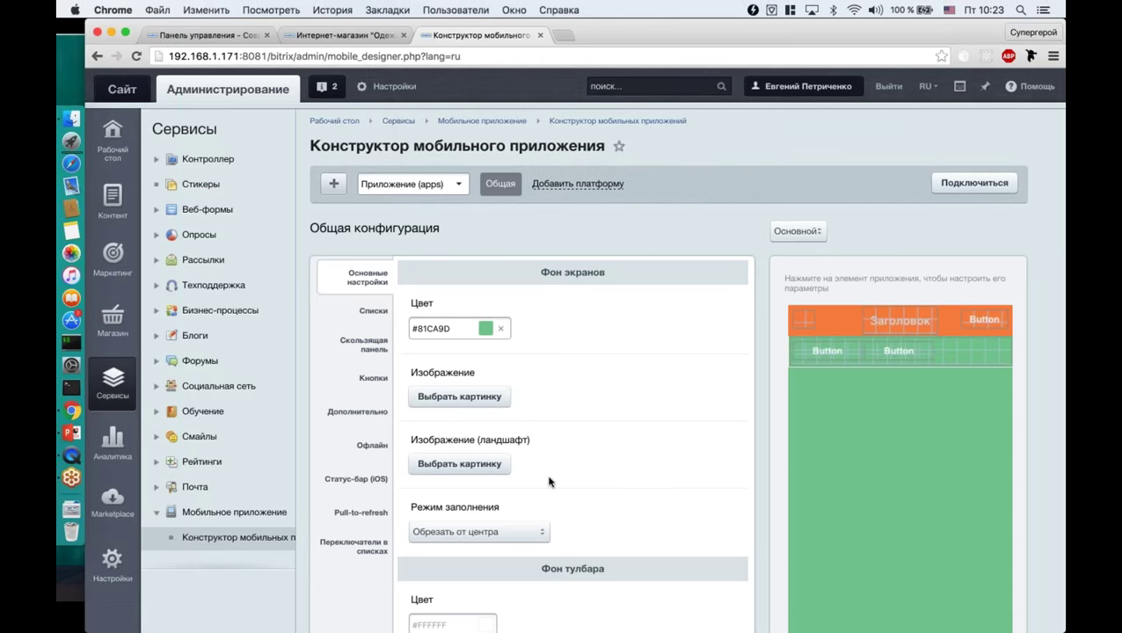
key(super+Tab)
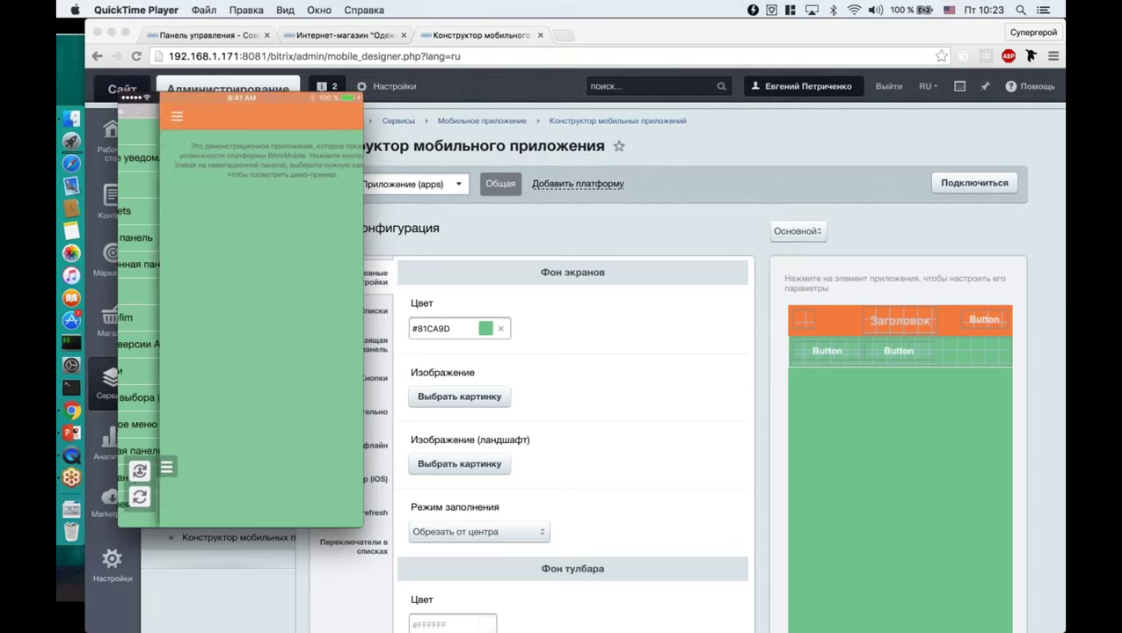
click(586, 431)
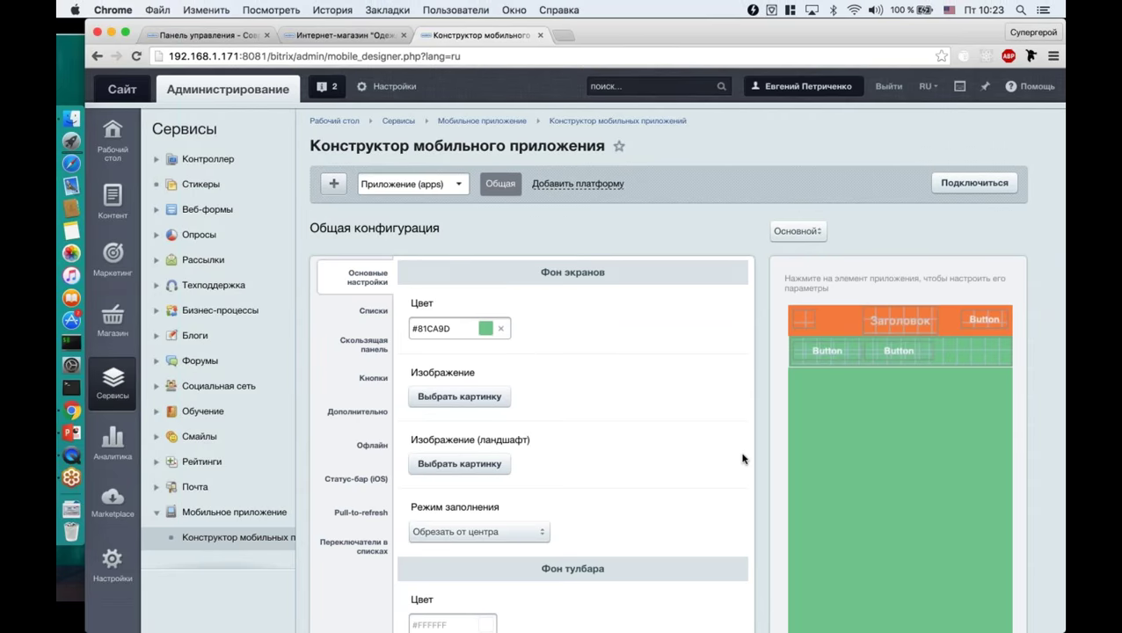
In the additional settings, set both the use of push notifications and the display of the top panel to Нет
scroll(743, 459, down, 1)
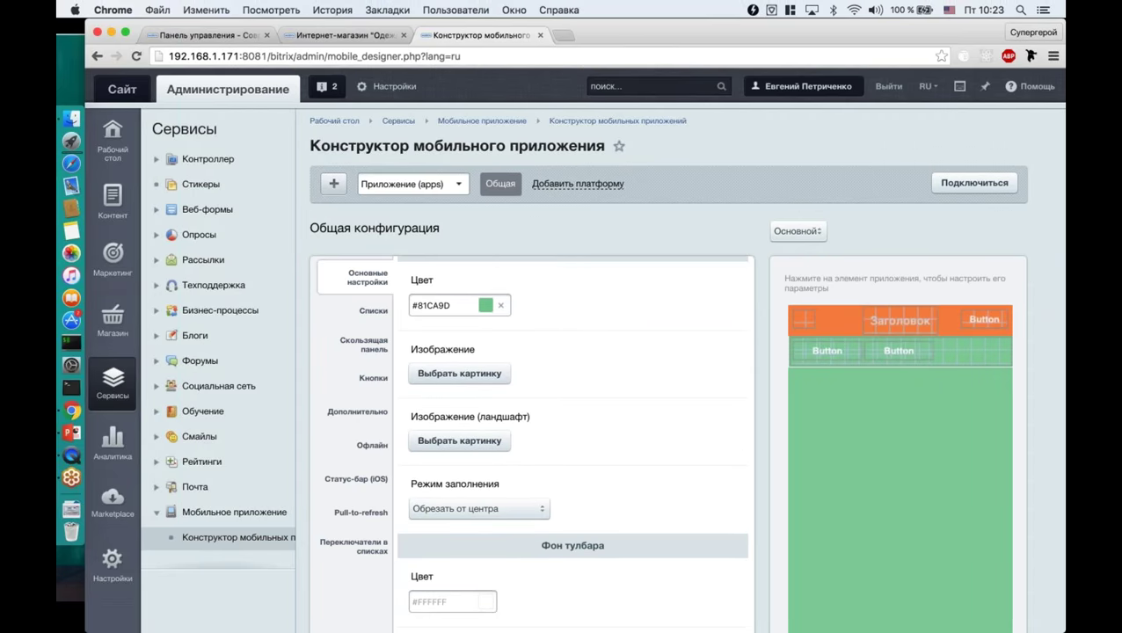
click(357, 514)
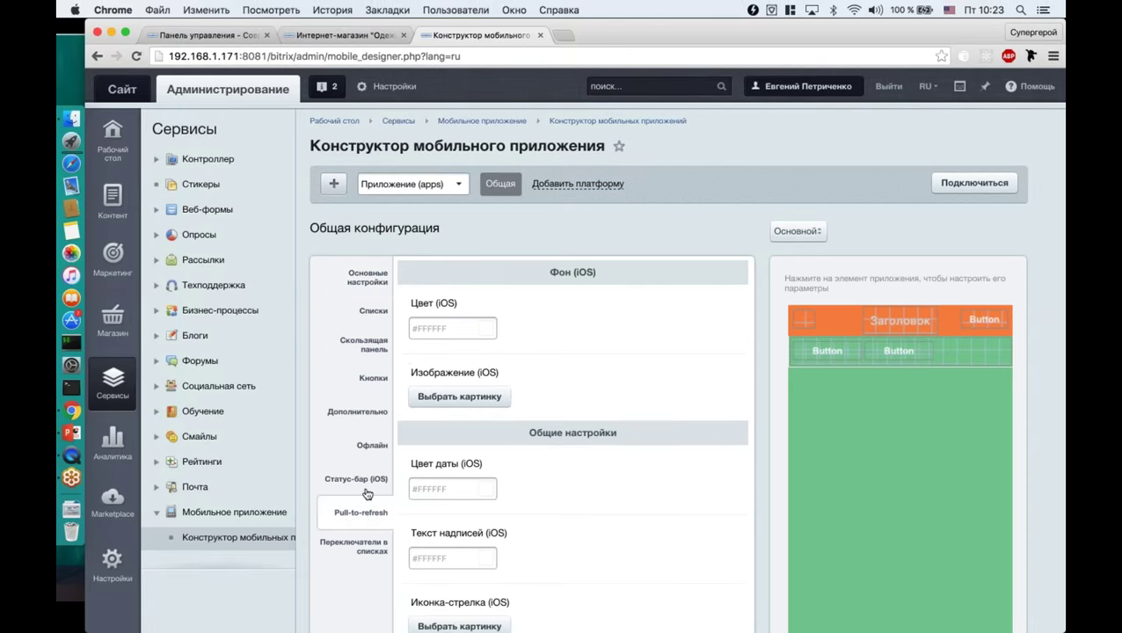
click(375, 415)
scroll(545, 403, down, 4)
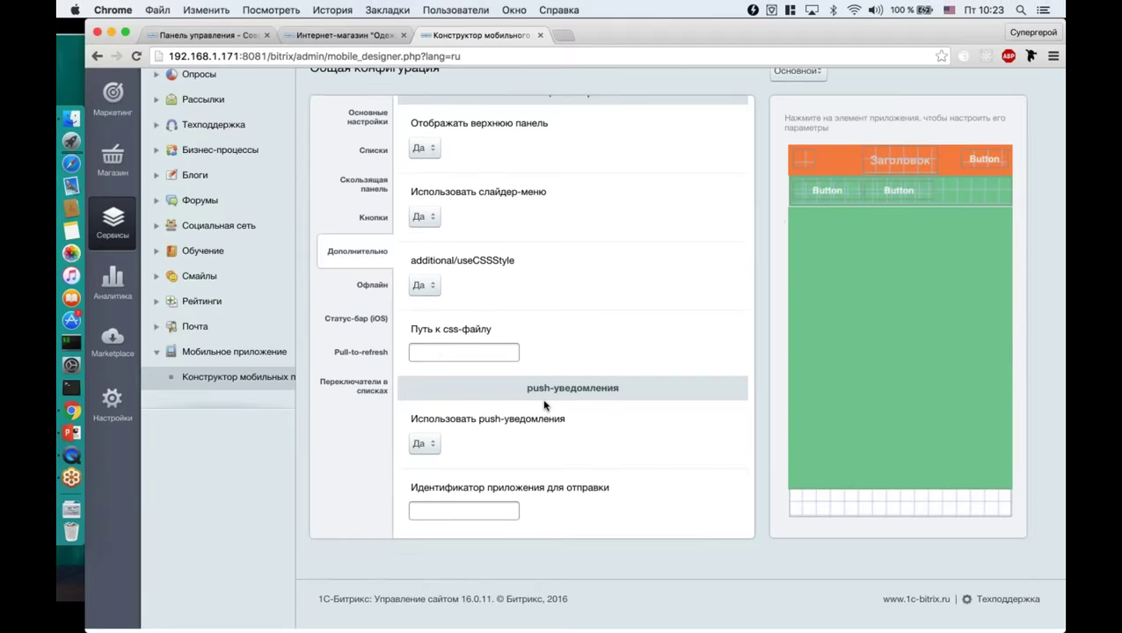
click(424, 450)
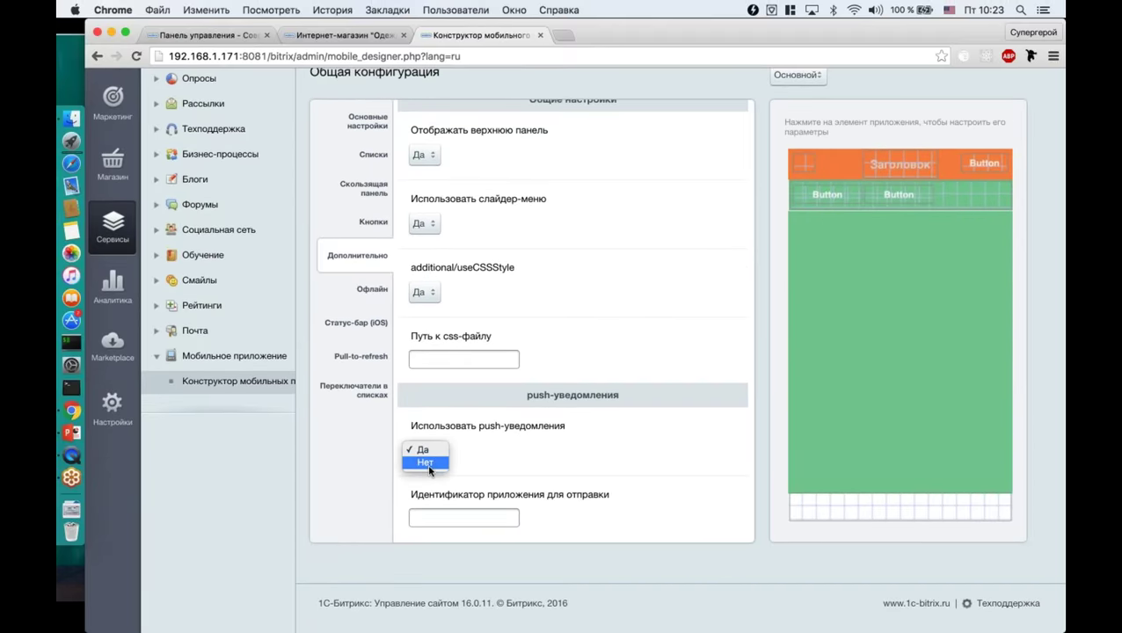
click(424, 464)
click(418, 157)
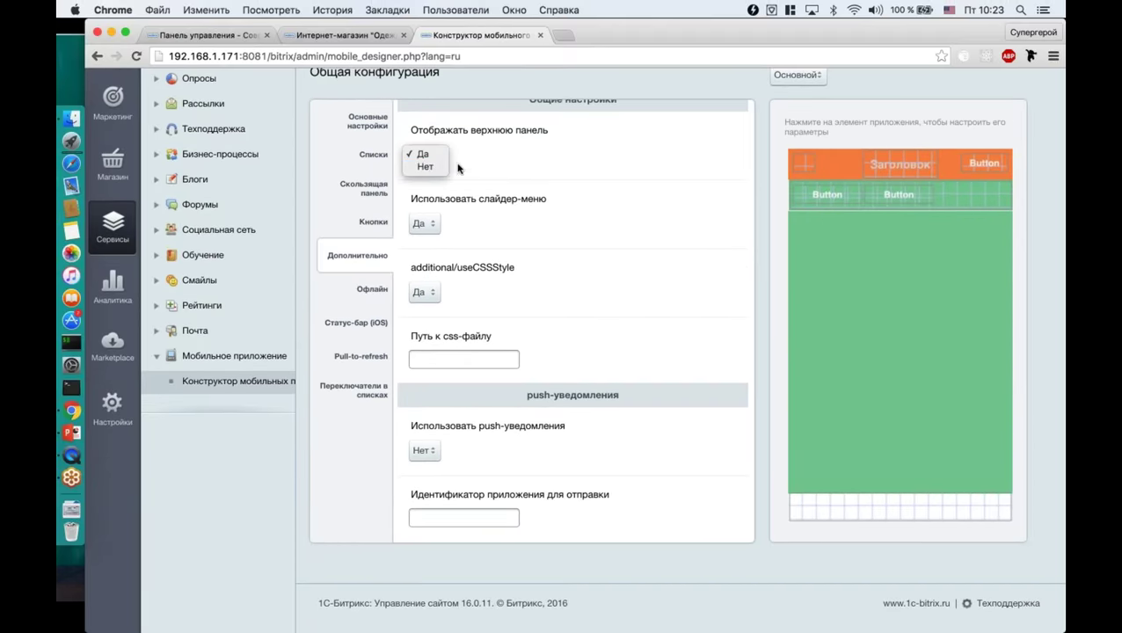
click(429, 168)
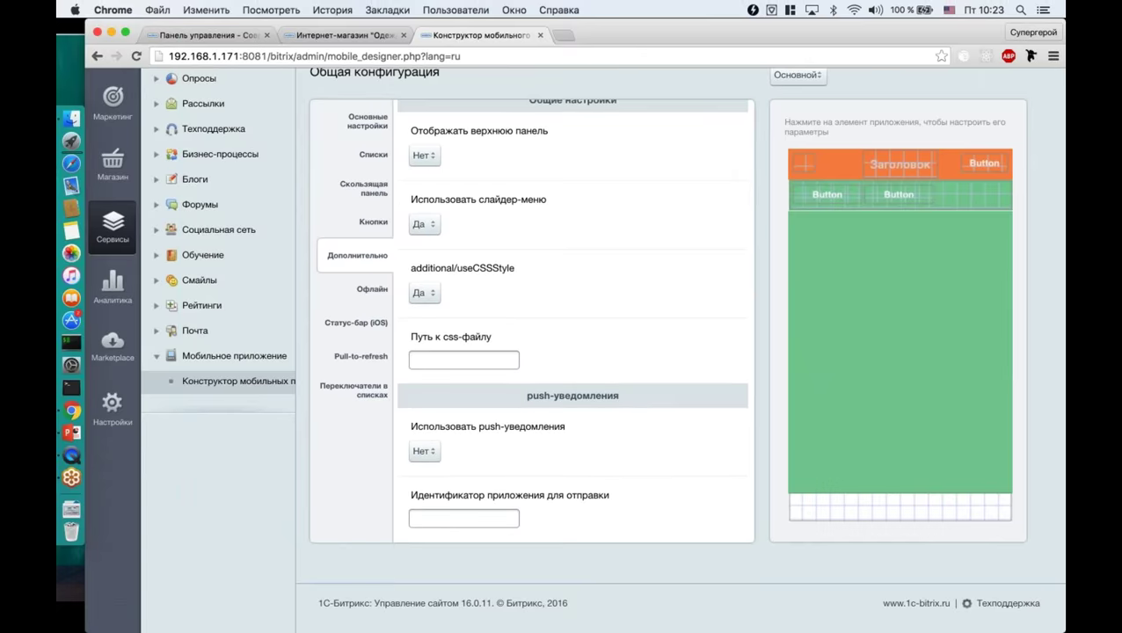
Leave the application designer for the site's files and folders, and open the apps folder to view its files
scroll(558, 198, up, 3)
click(380, 245)
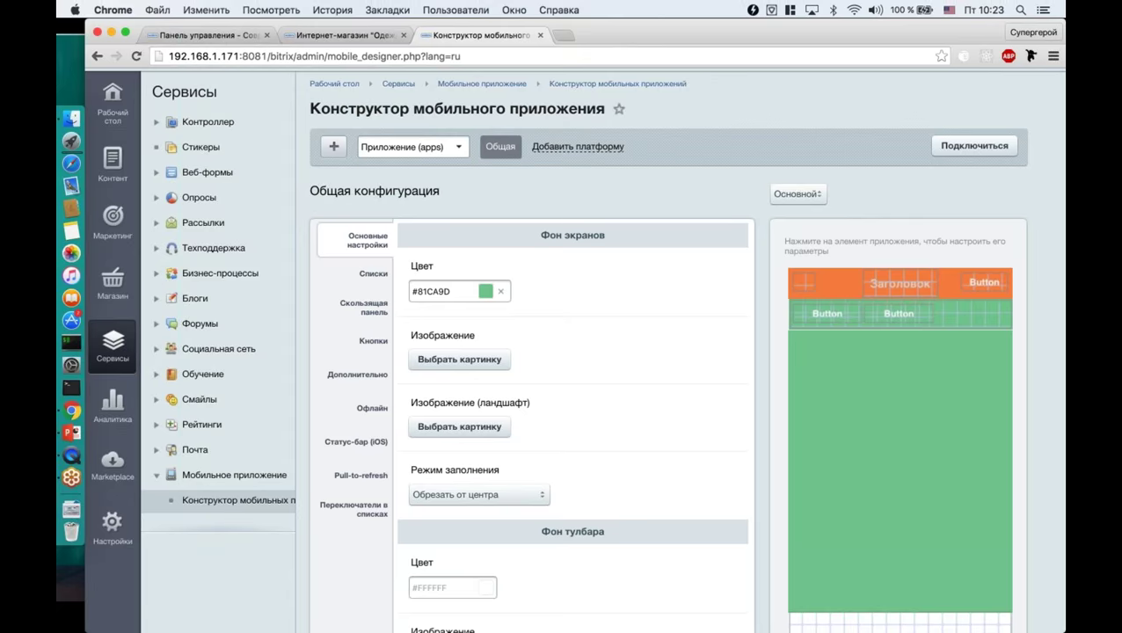
click(112, 164)
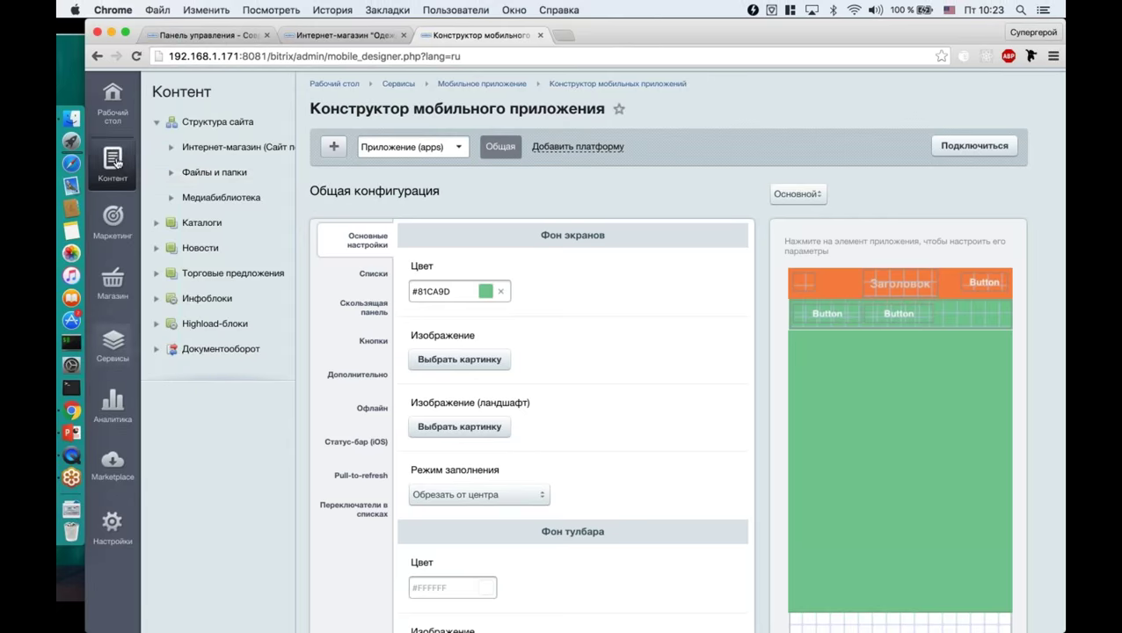
click(204, 174)
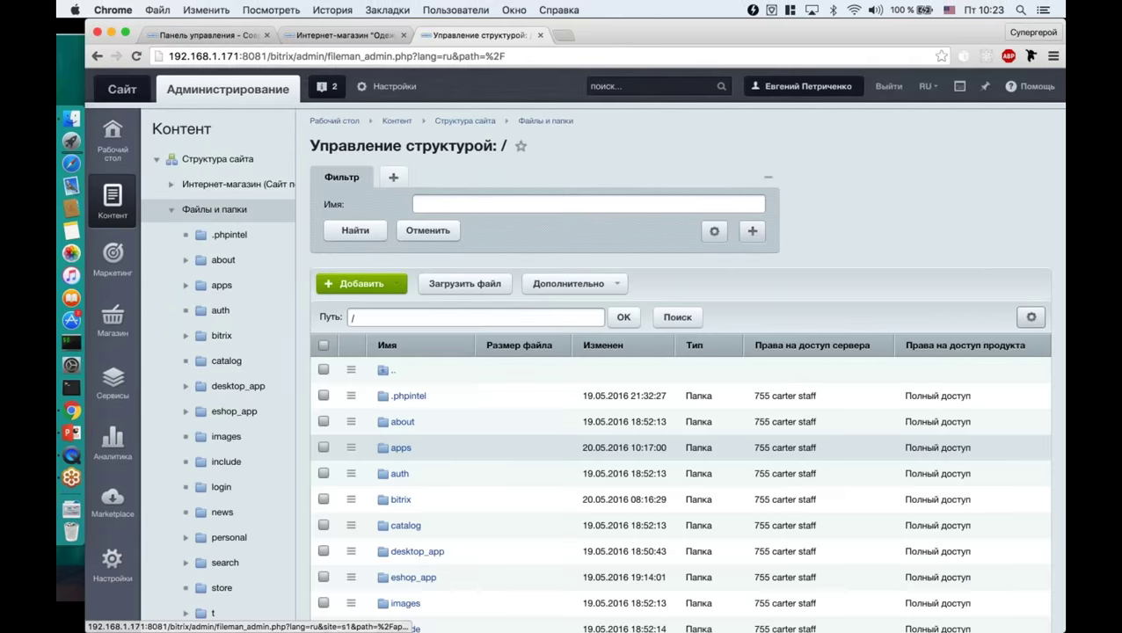
click(400, 450)
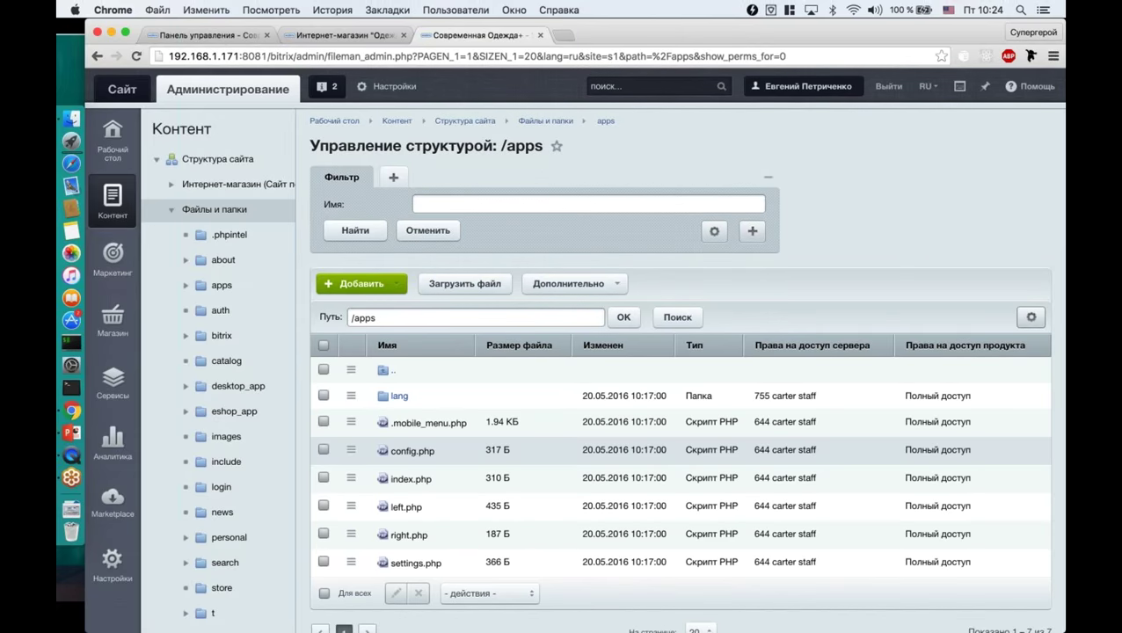
scroll(575, 352, down, 1)
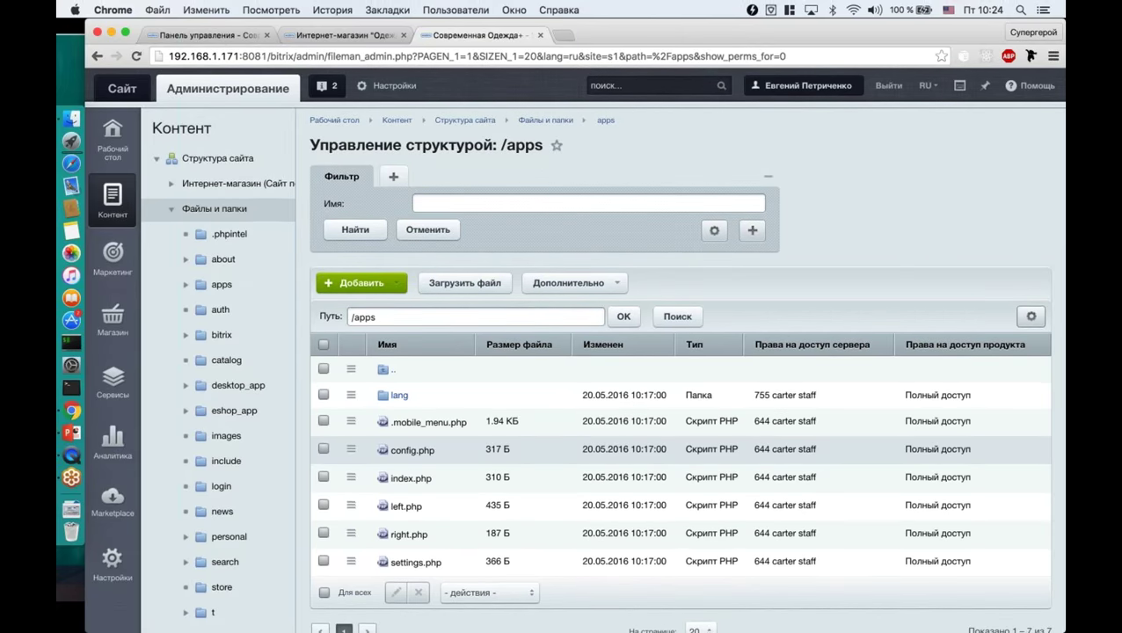
scroll(425, 419, down, 2)
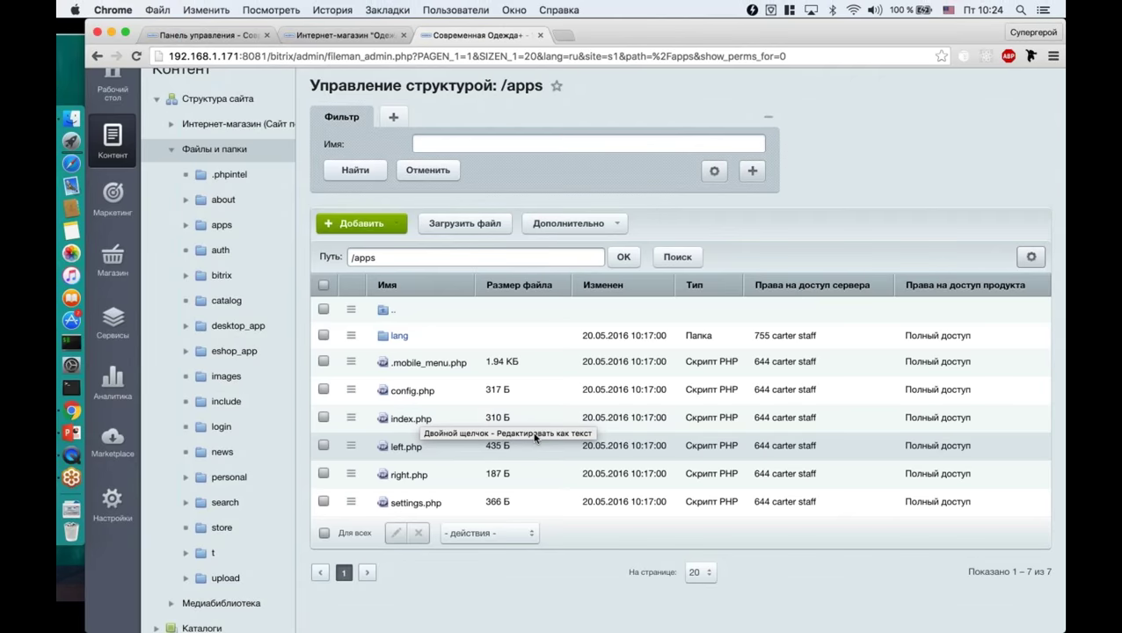
Open index.php as text and split its PHP code before the footer require with ?> and <?, leaving a blank line between them
click(360, 421)
click(430, 161)
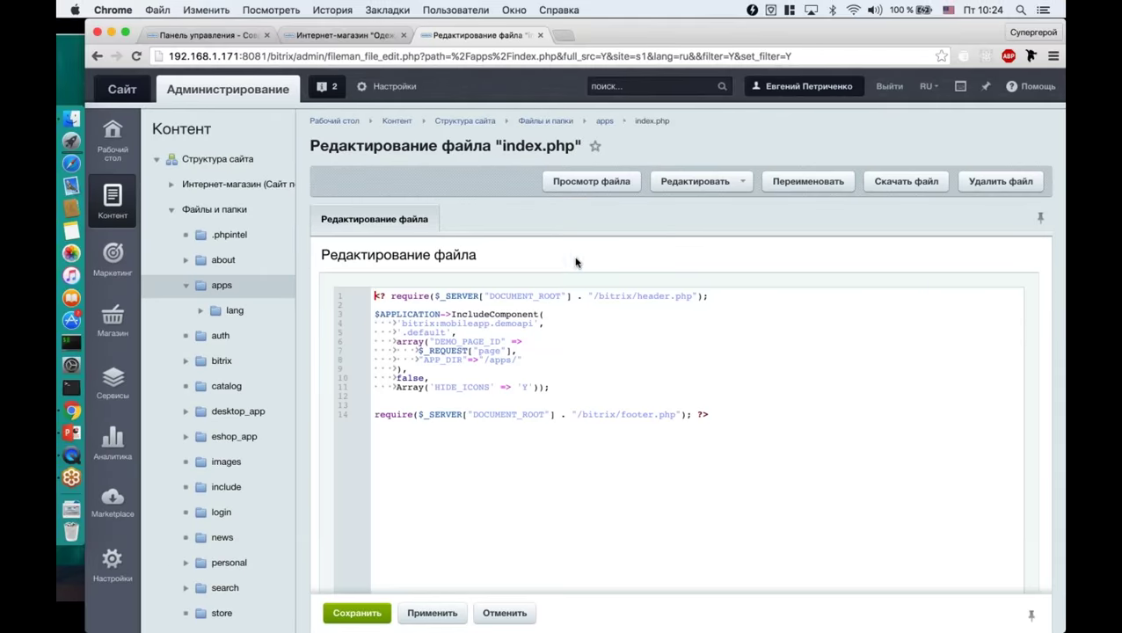
click(546, 401)
text(?> )
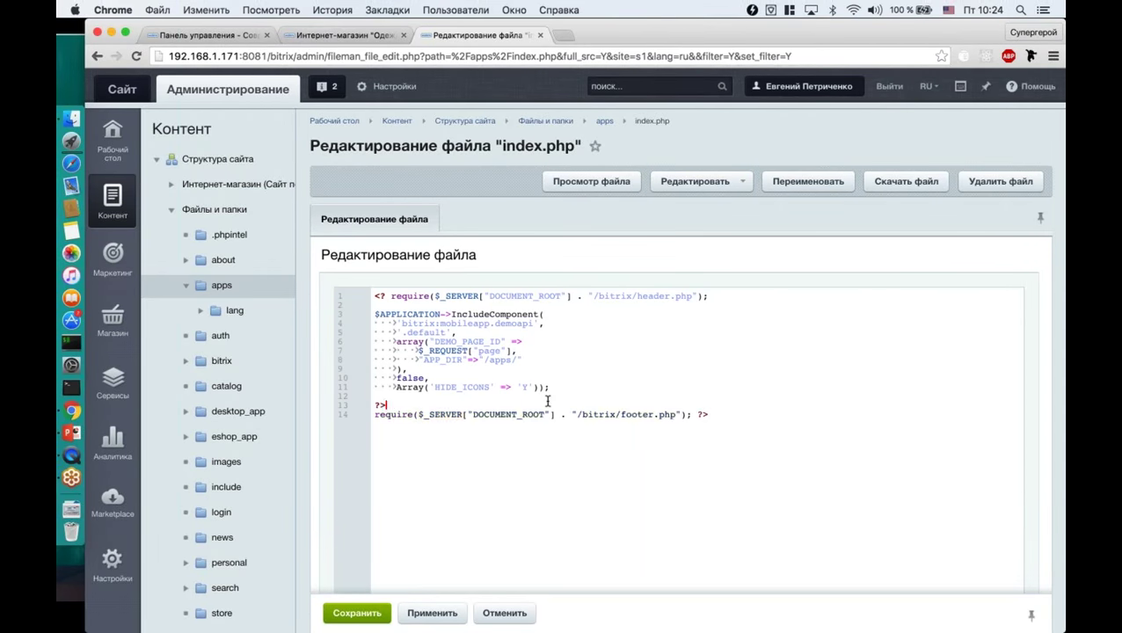
text(<?)
key(Left)
key(Left)
key(Return)
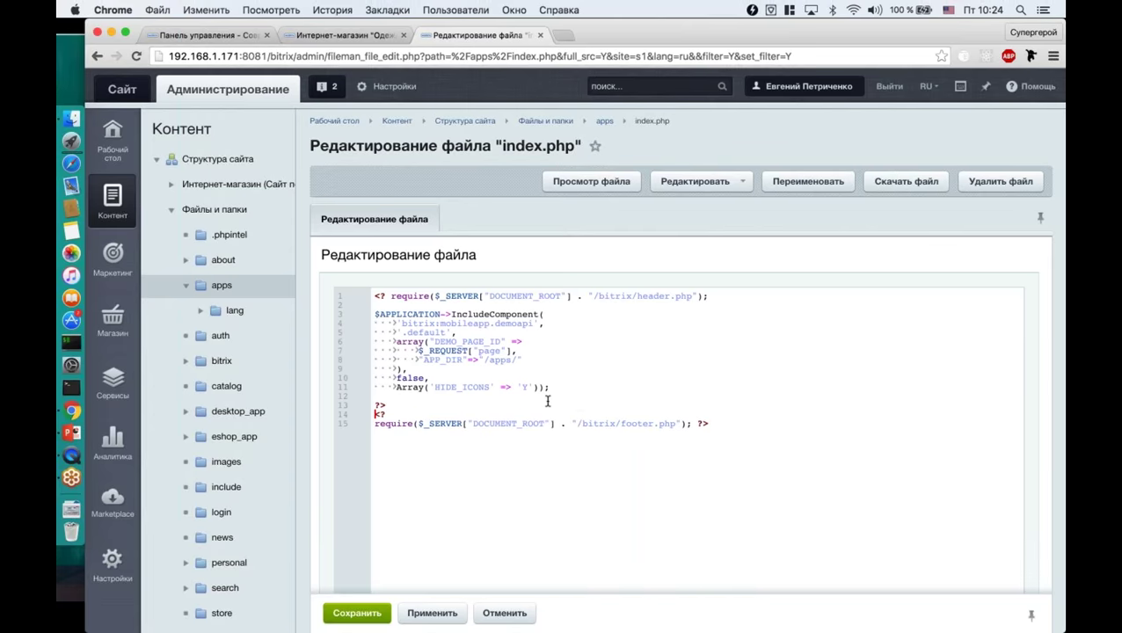
key(Return)
key(Up)
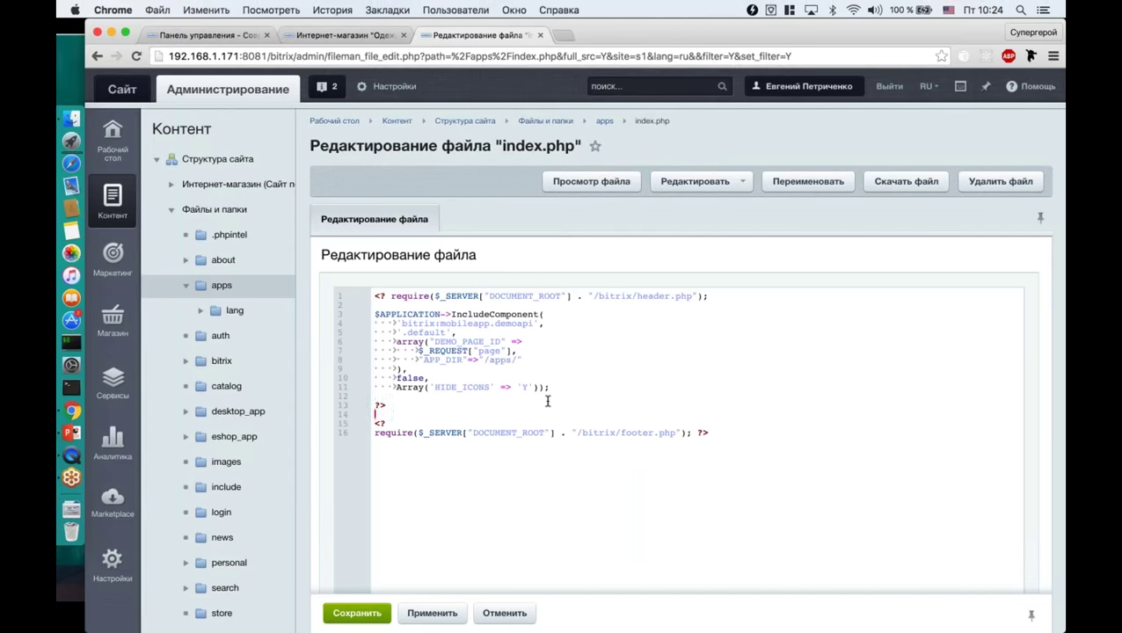